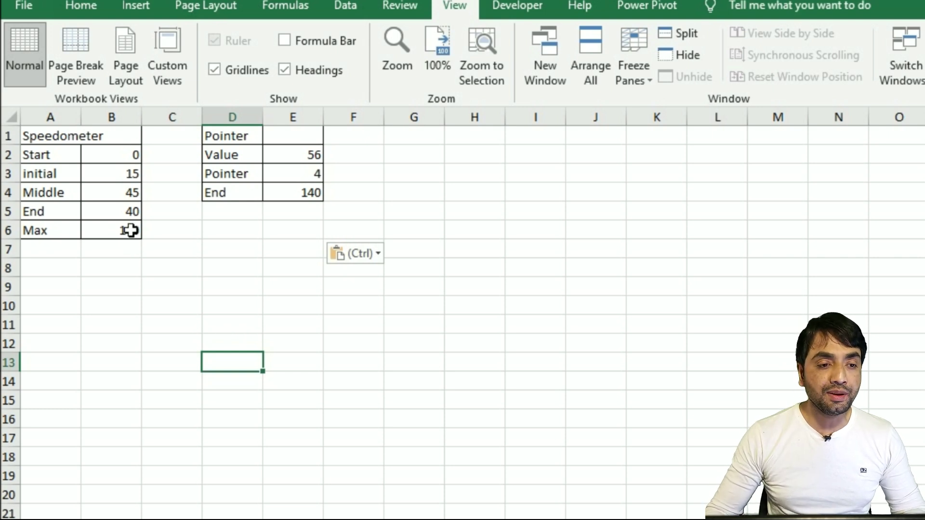
Step: Examine the Start, initial, Middle, End and Max values in the Speedometer table and the adjacent Pointer table
left_click(80, 160)
left_click(124, 165)
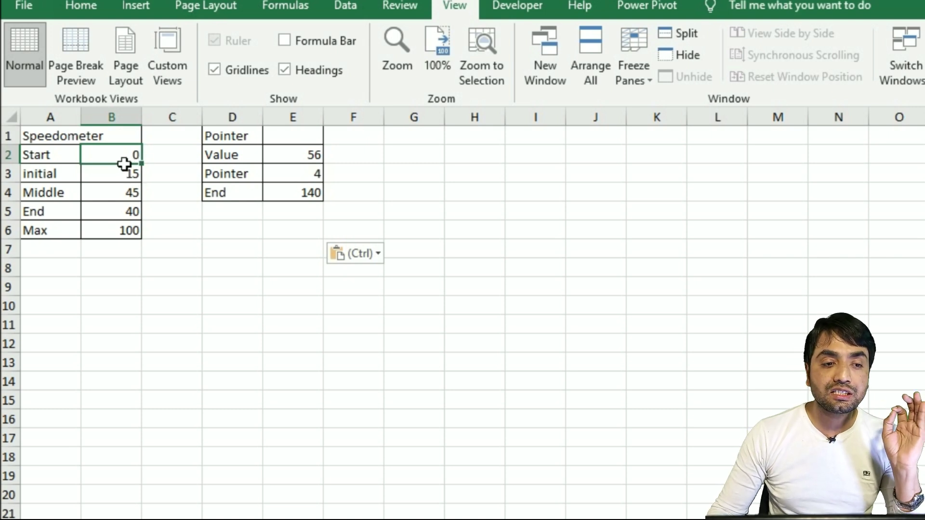
left_click(50, 185)
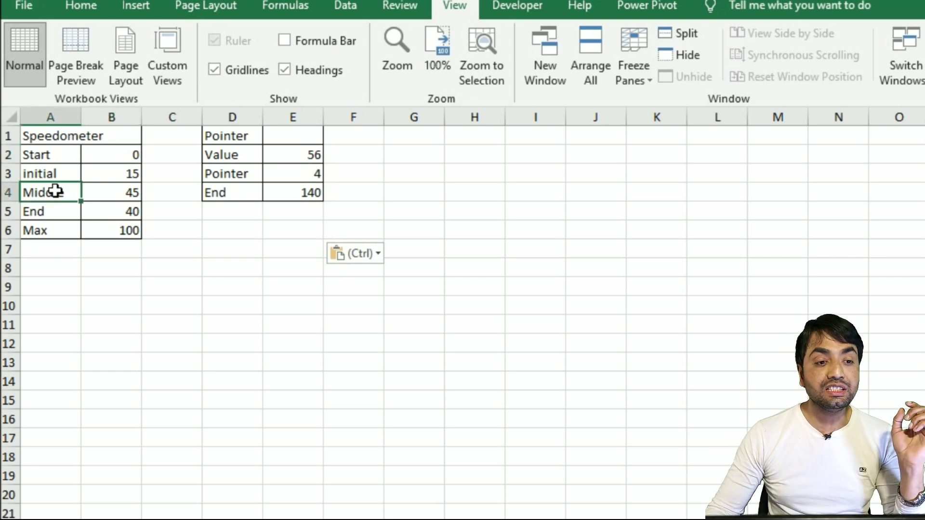
left_click(118, 179)
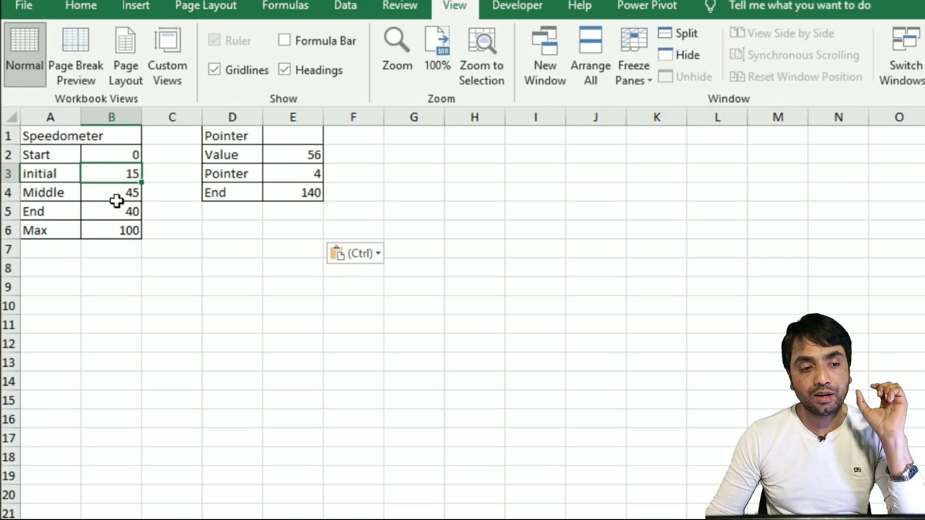
left_click(70, 219)
left_click(118, 220)
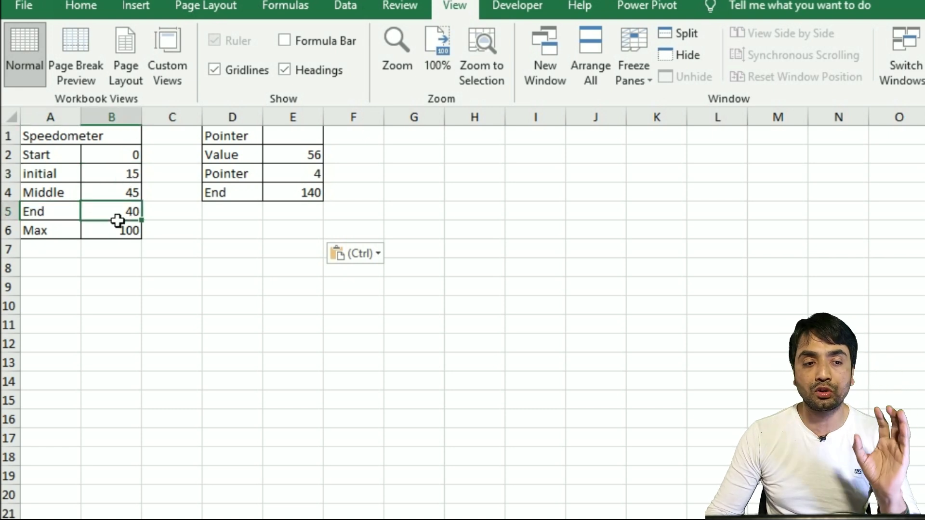
left_click_drag(136, 178, 136, 217)
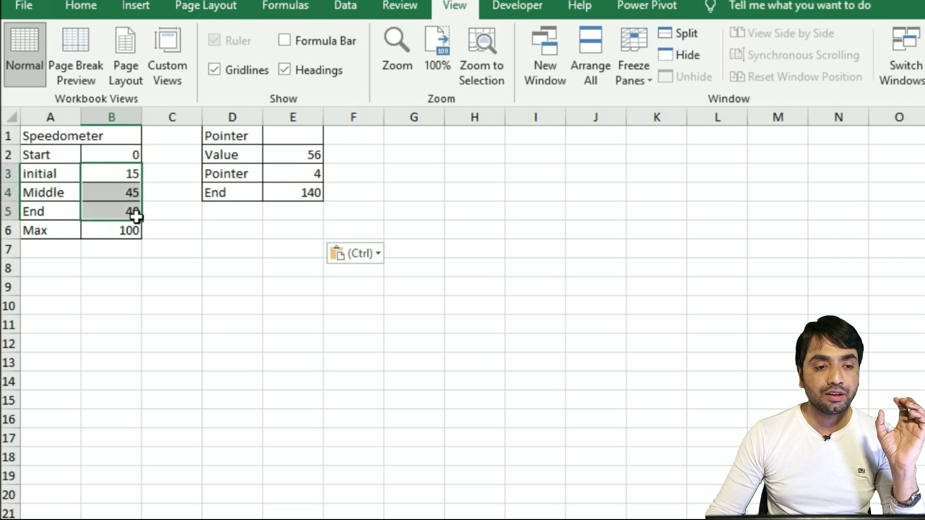
left_click(124, 234)
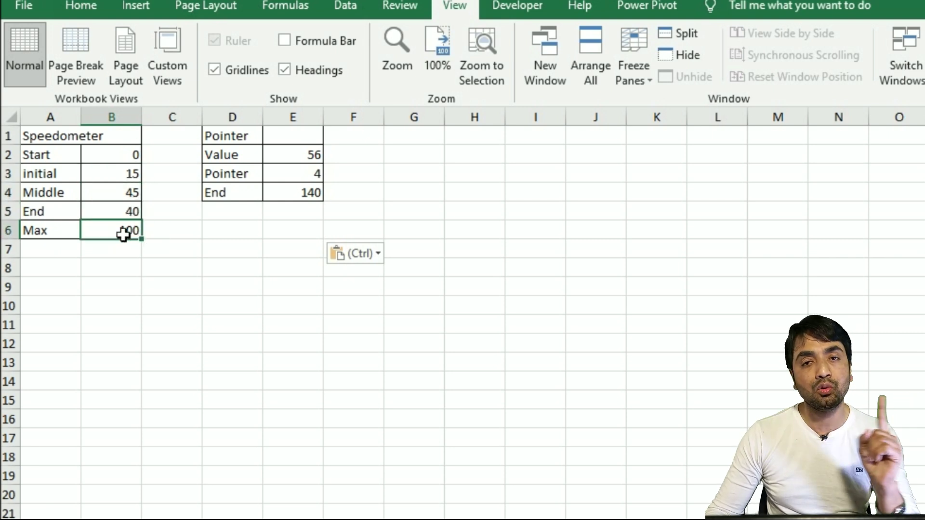
left_click_drag(116, 156, 125, 217)
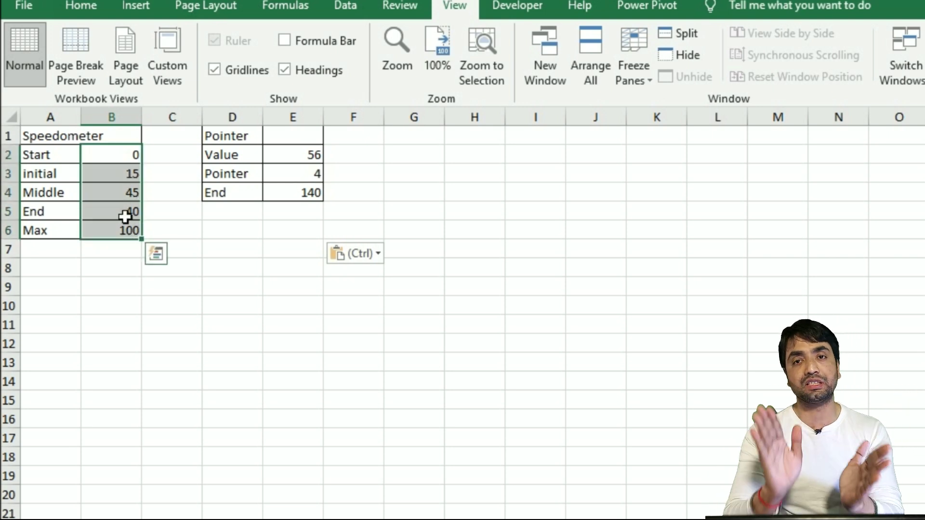
left_click_drag(120, 157, 120, 232)
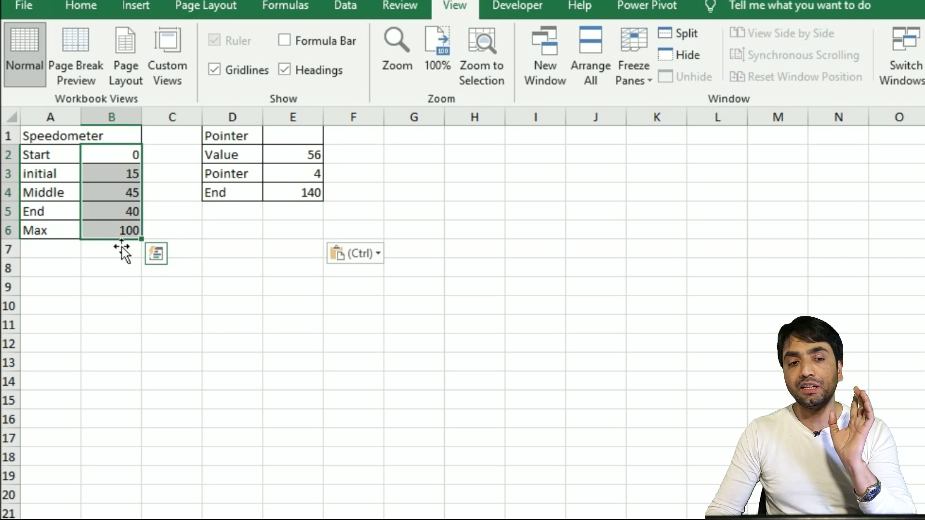
left_click_drag(225, 136, 307, 219)
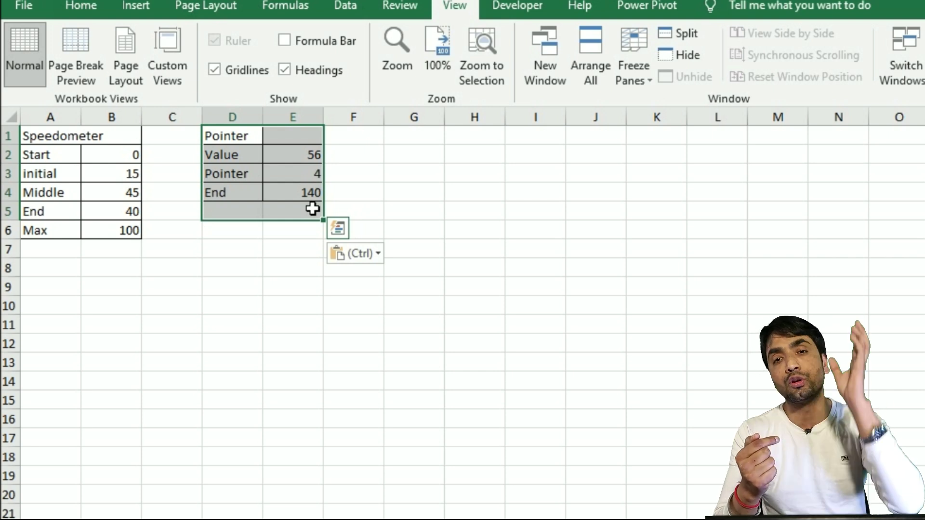
Step: Insert an empty doughnut chart on the sheet, starting from a blank cell away from both tables
left_click(397, 297)
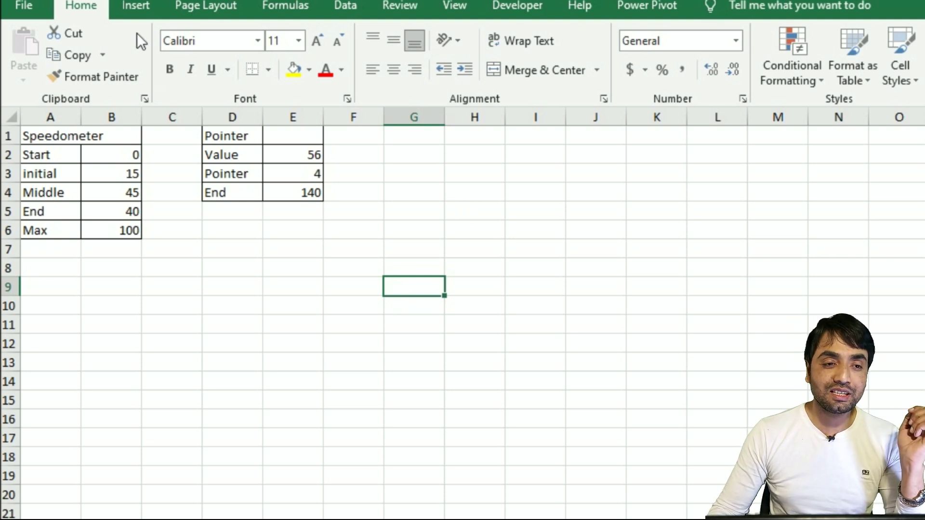
left_click(137, 7)
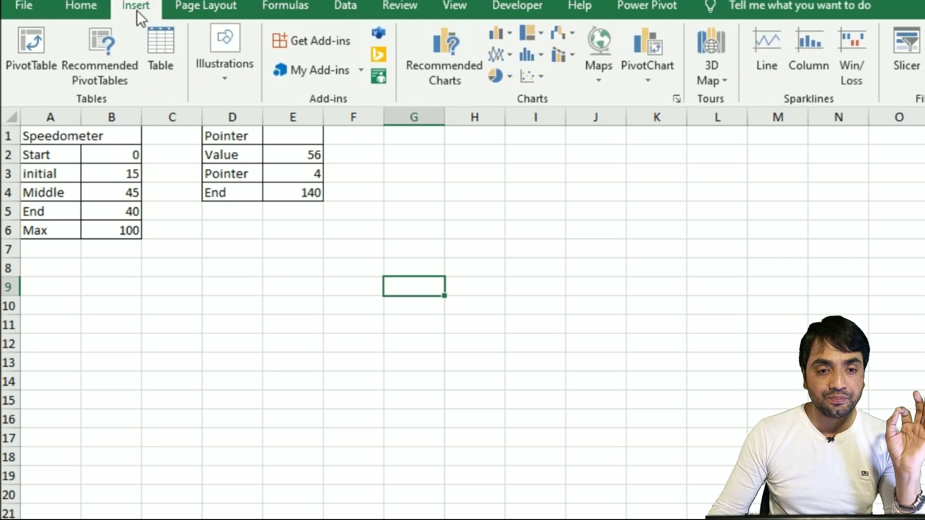
left_click(513, 77)
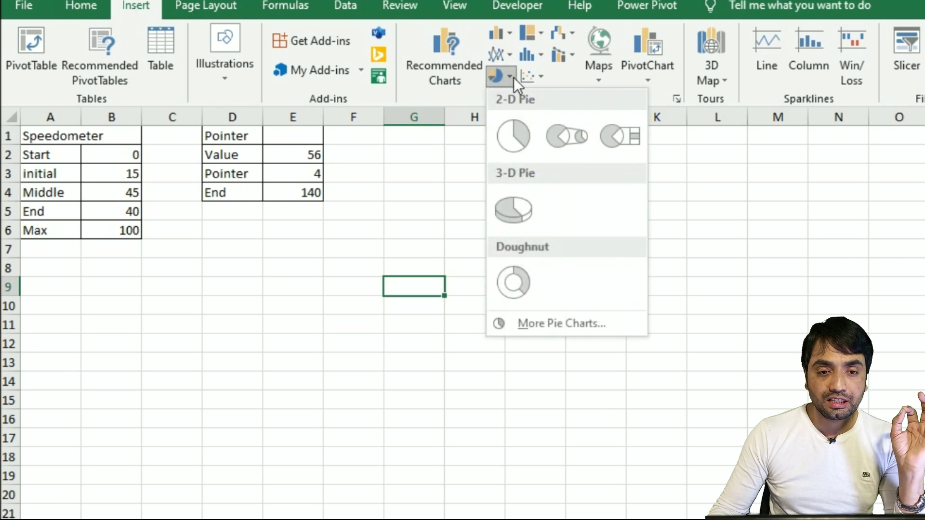
left_click(504, 278)
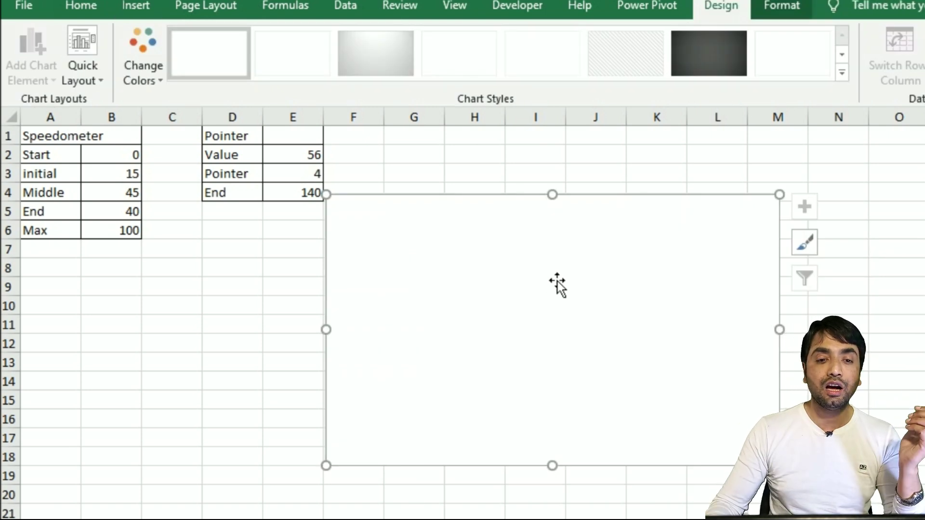
Step: Add a new data series to the empty doughnut chart, taking its name from cell A1
right_click(591, 324)
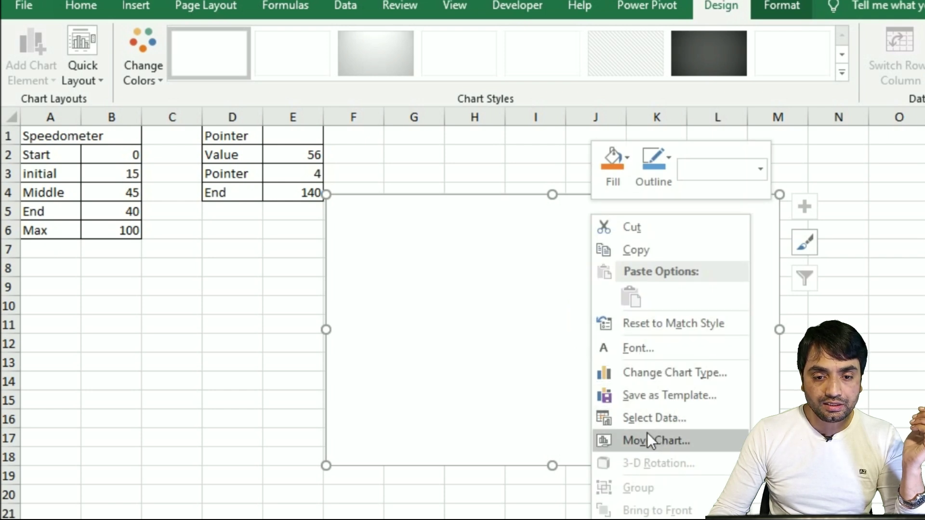
left_click(640, 417)
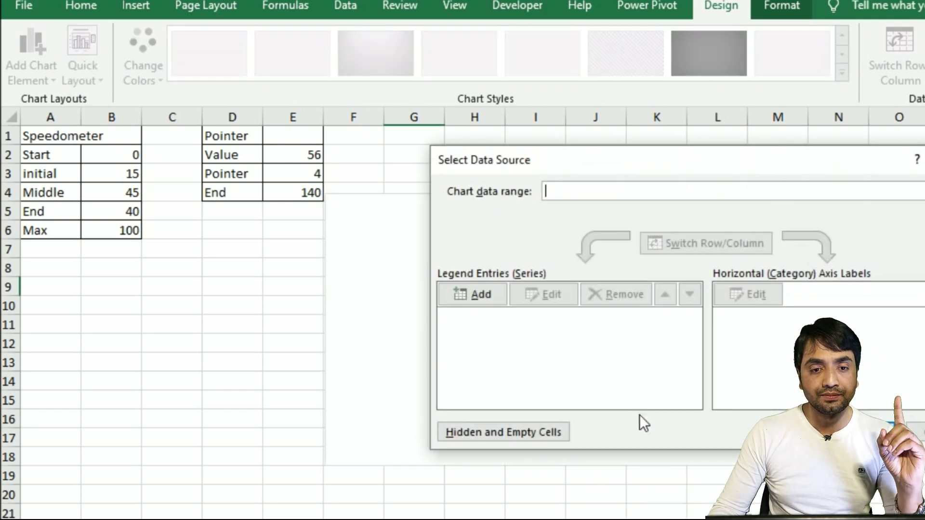
left_click(469, 294)
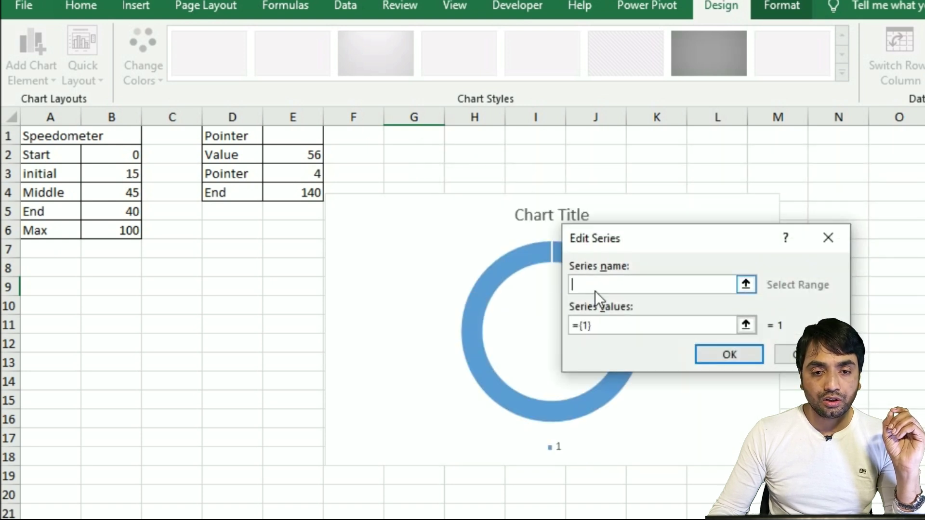
left_click_drag(618, 237, 664, 139)
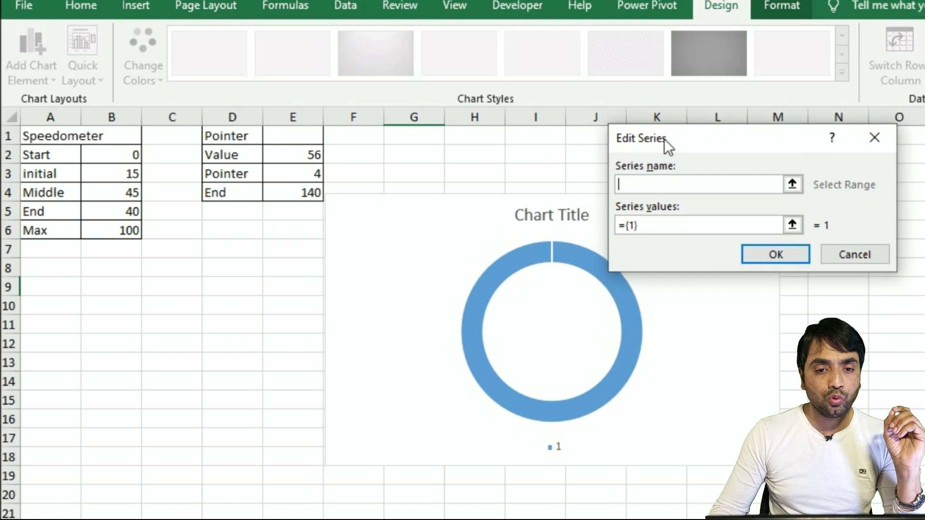
left_click(44, 143)
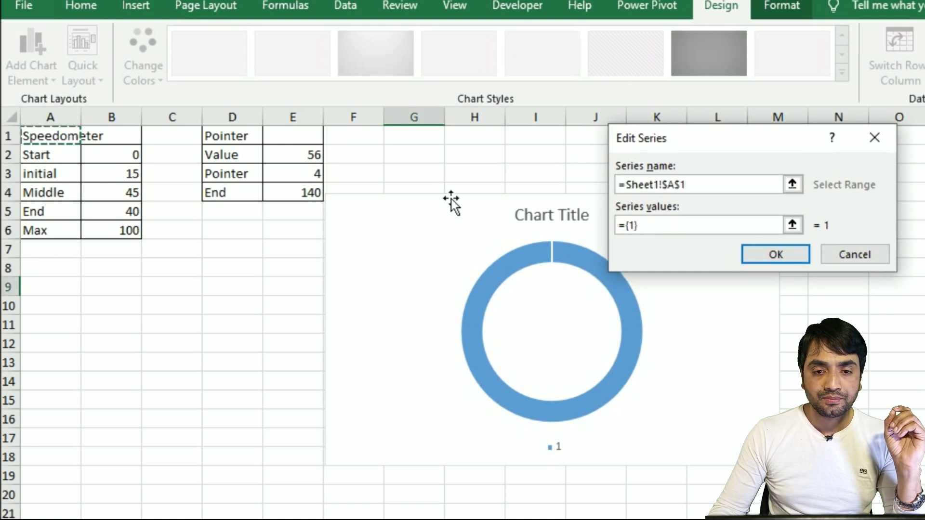
Step: Set the Speedometer series values to the range B2:B6 and apply the chart's data source
left_click(656, 227)
key("BackSpace")
key("BackSpace")
key("BackSpace")
key("BackSpace")
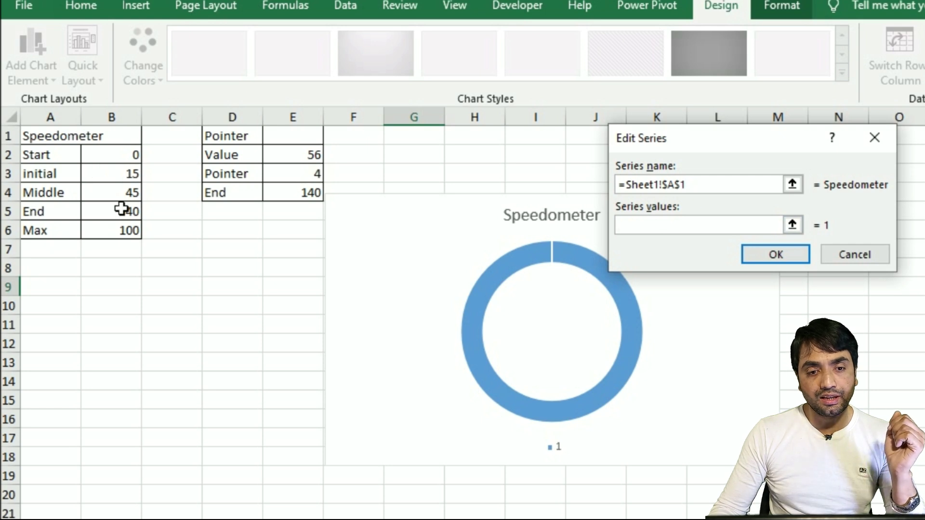
left_click_drag(135, 159, 137, 231)
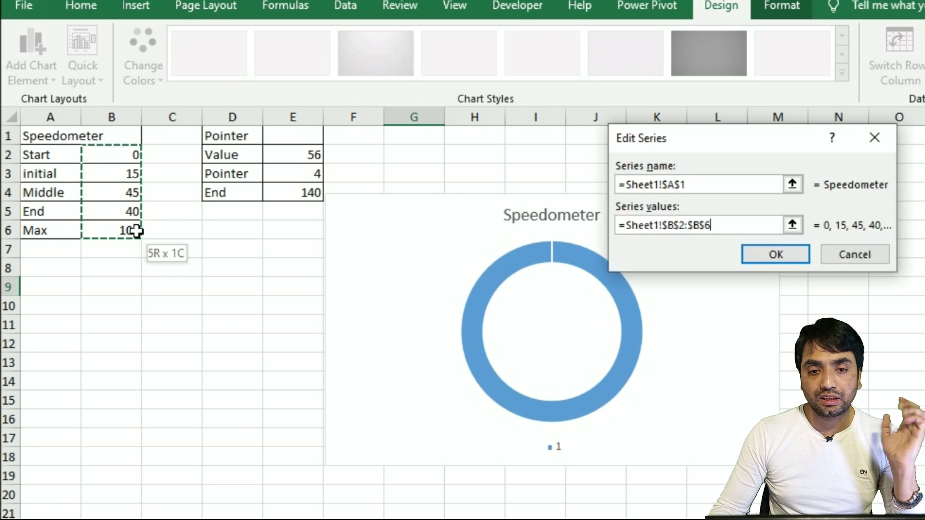
left_click(779, 254)
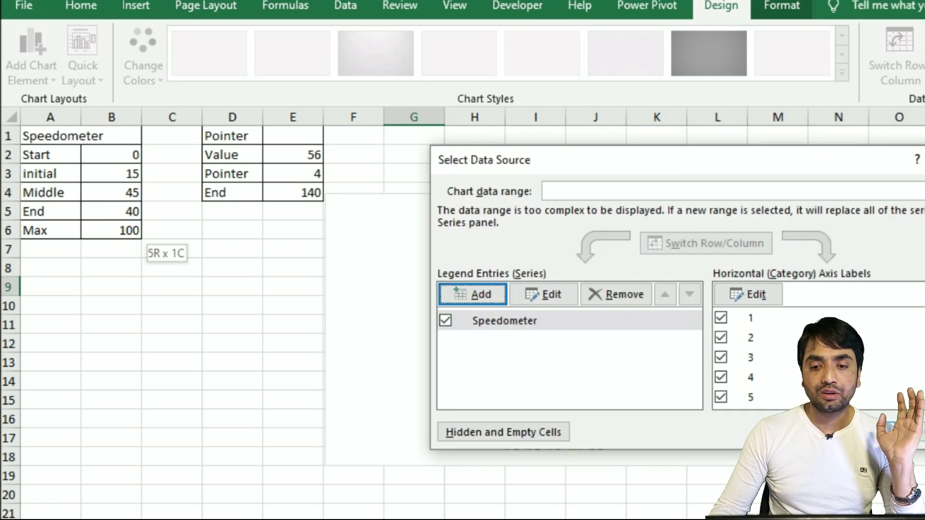
left_click(884, 432)
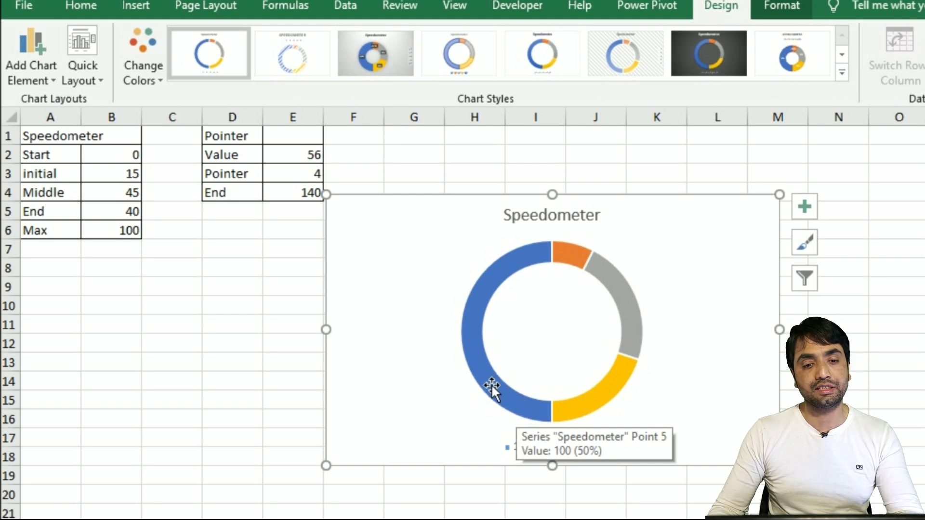
Step: Set the Doughnut Hole Size of the Speedometer series to 55%
left_click(486, 374)
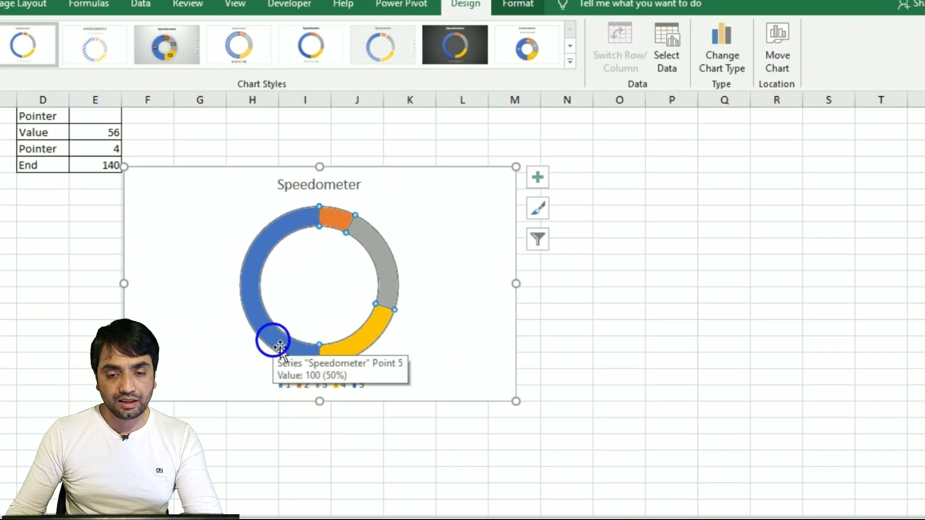
right_click(501, 402)
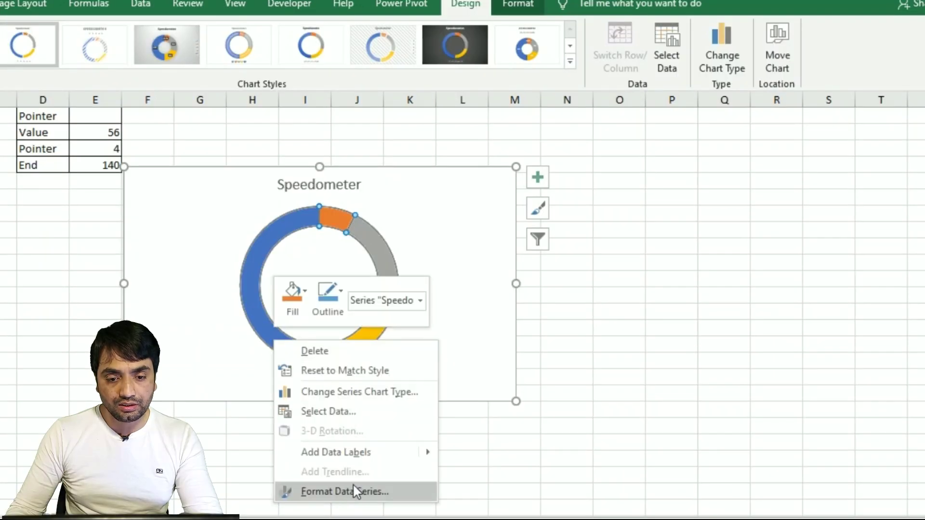
left_click(331, 498)
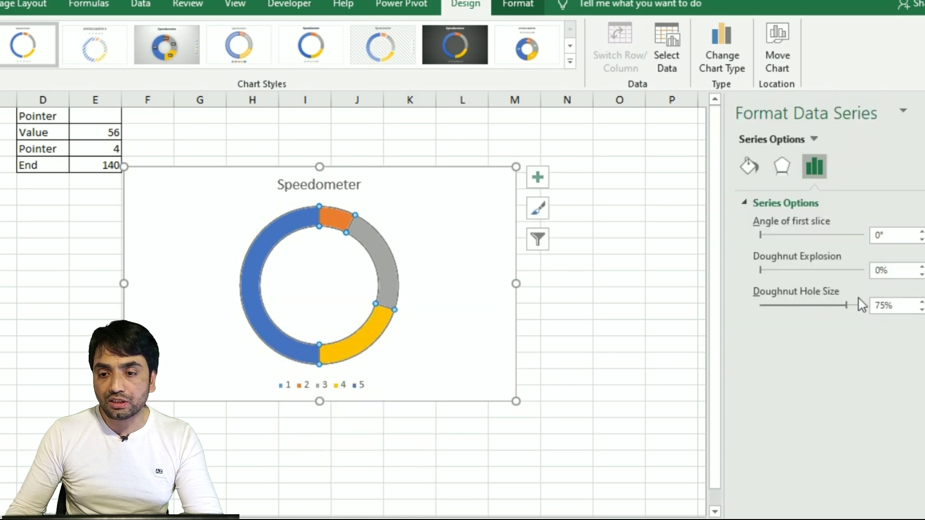
left_click(881, 309)
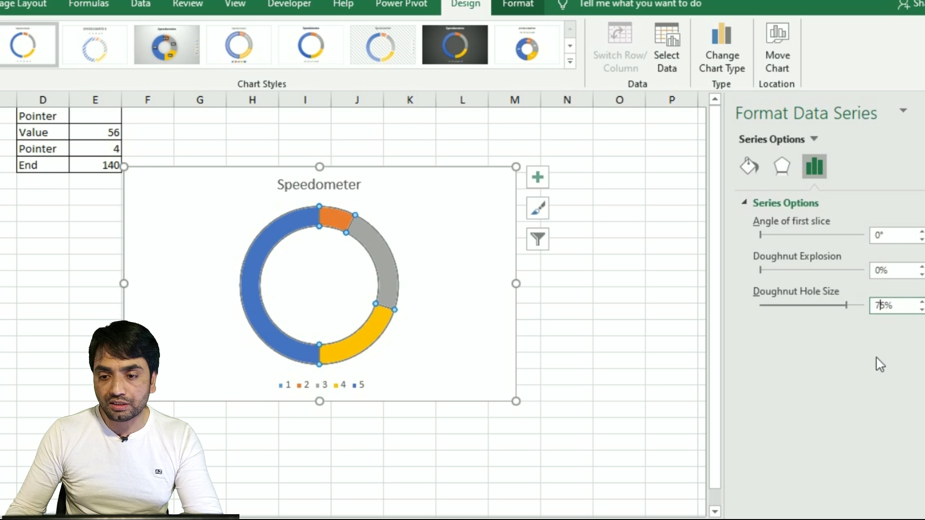
key("BackSpace")
type("5")
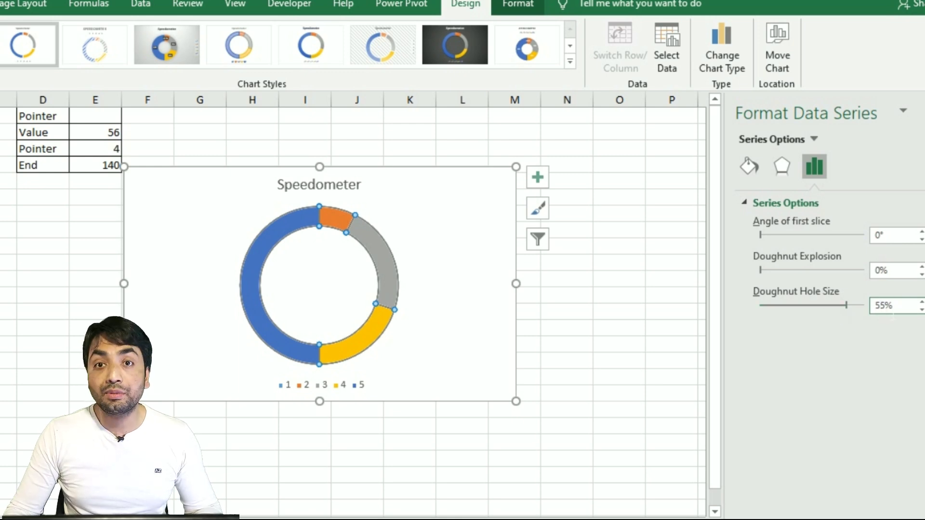
left_click(302, 255)
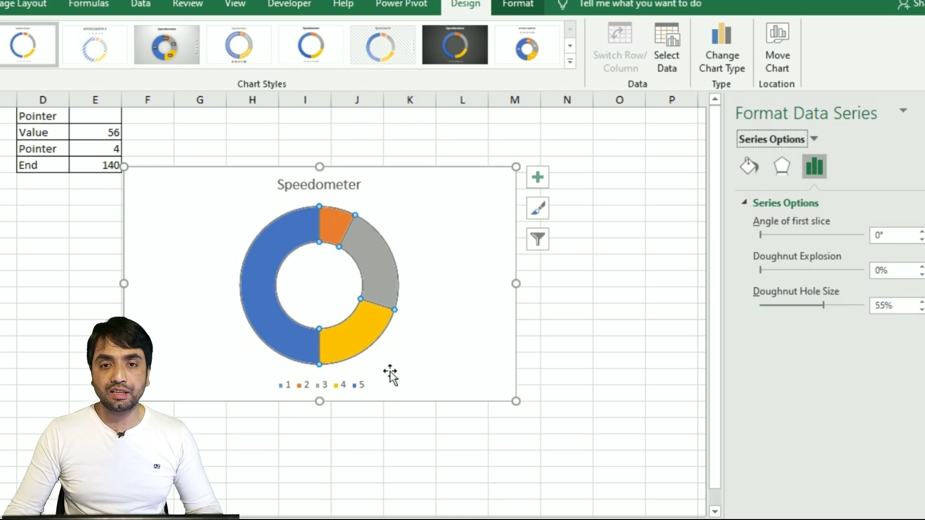
left_click(424, 304)
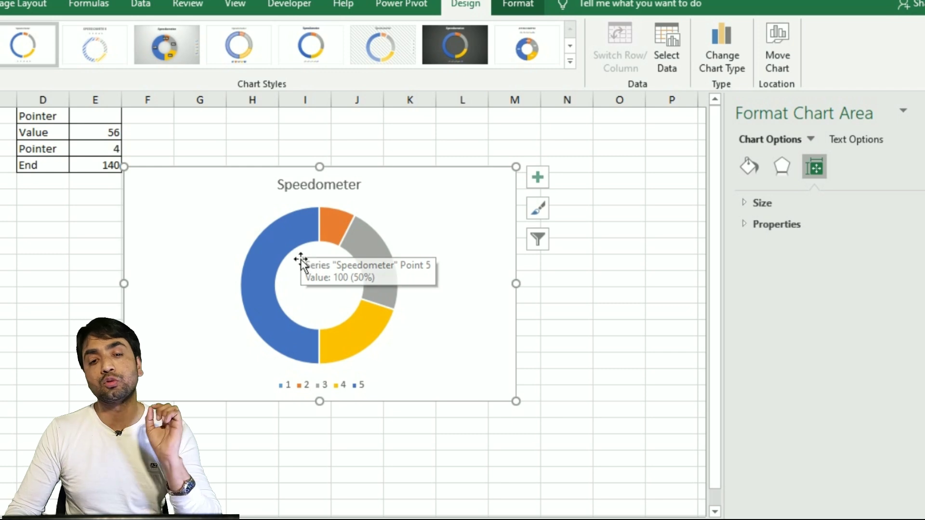
Step: Rotate the Speedometer series by setting its Angle of first slice to 270°
left_click(282, 241)
right_click(281, 241)
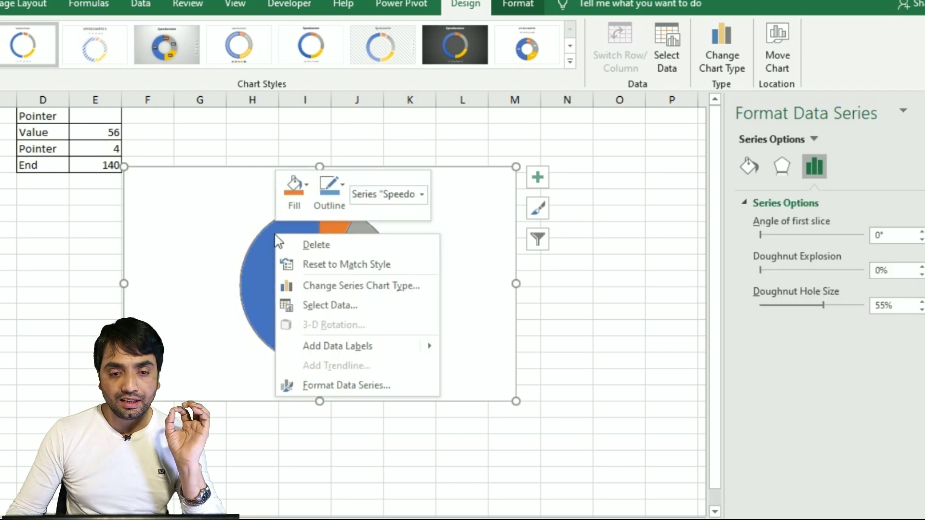
left_click(346, 386)
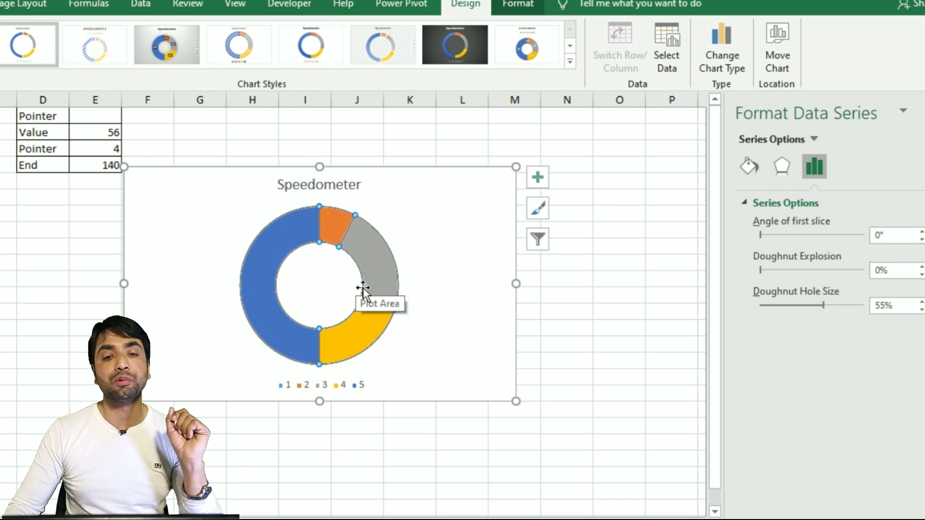
left_click(875, 235)
type("2")
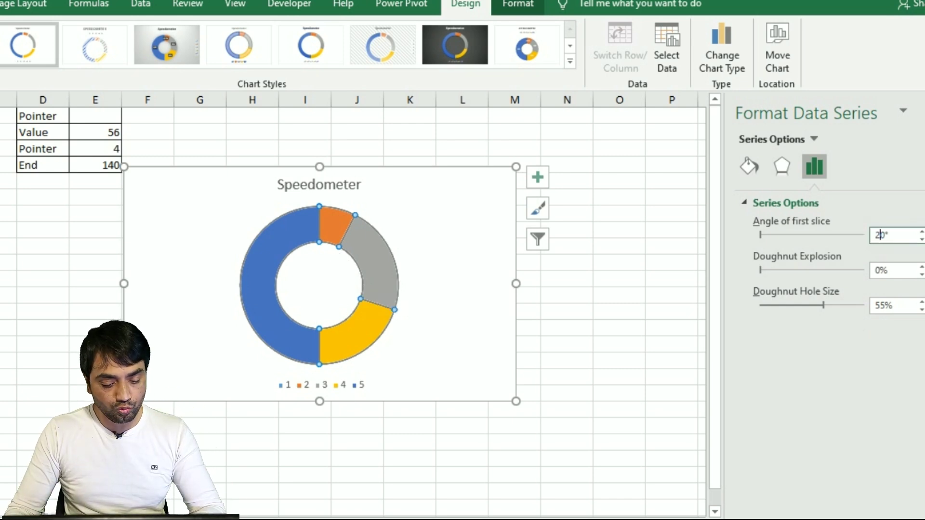
type("7")
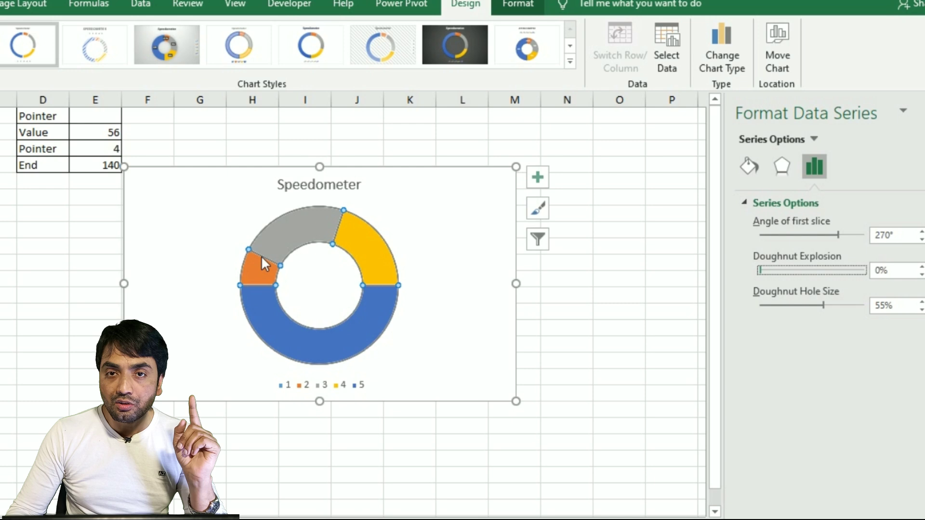
left_click(441, 218)
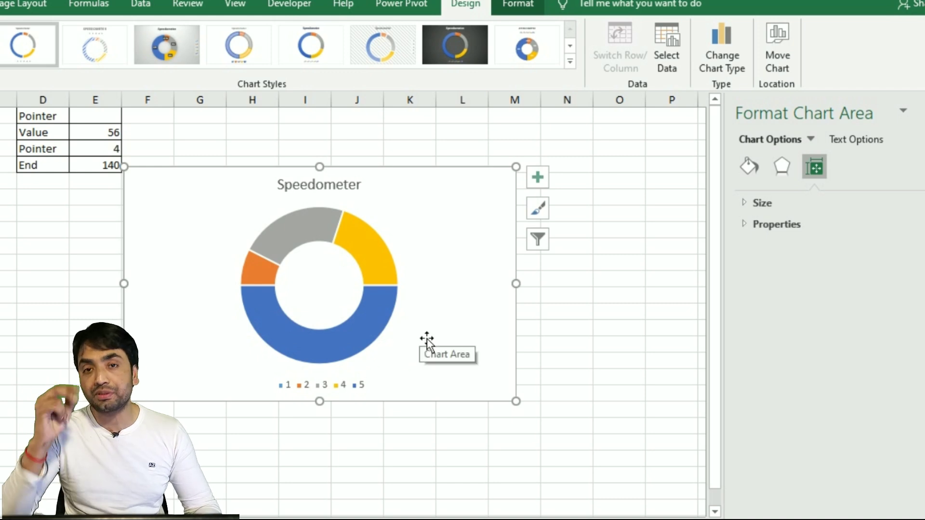
Step: Delete the chart legend and set the large lower half slice of the doughnut to No fill
left_click(342, 383)
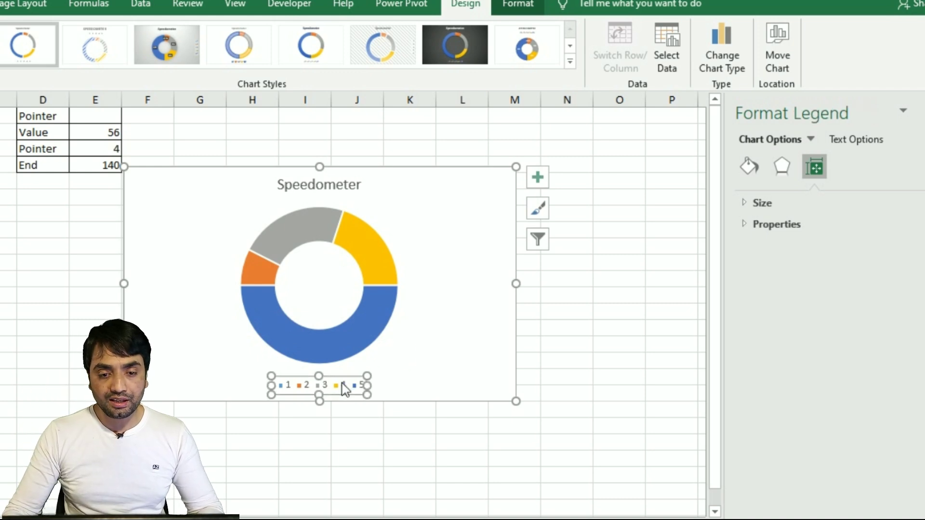
key("Delete")
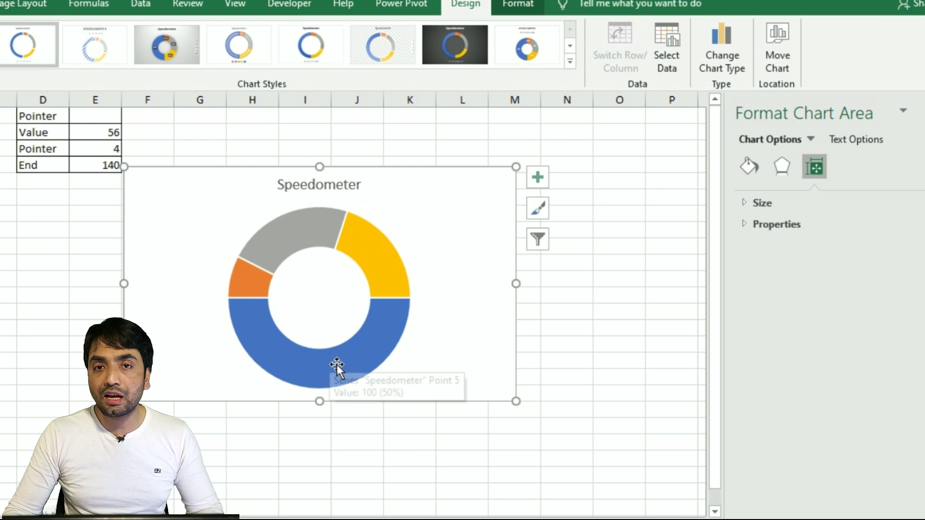
left_click(354, 374)
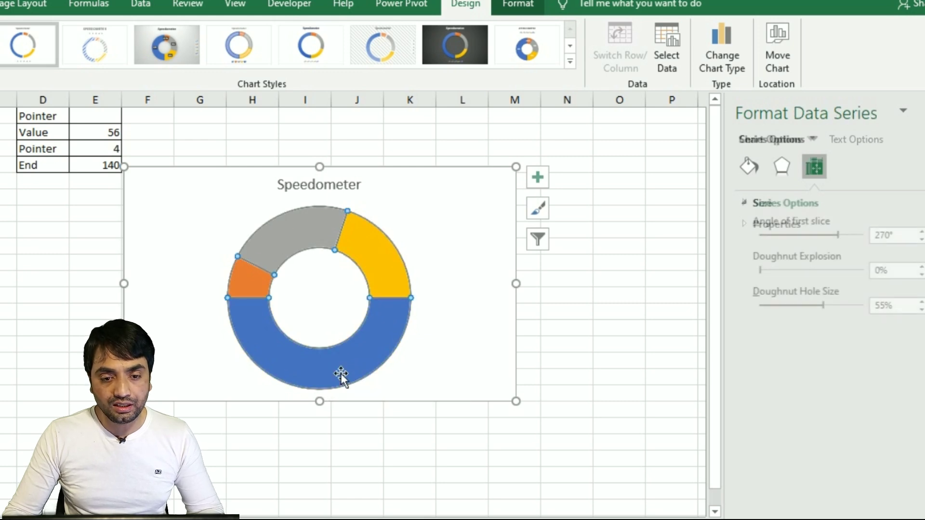
left_click(316, 384)
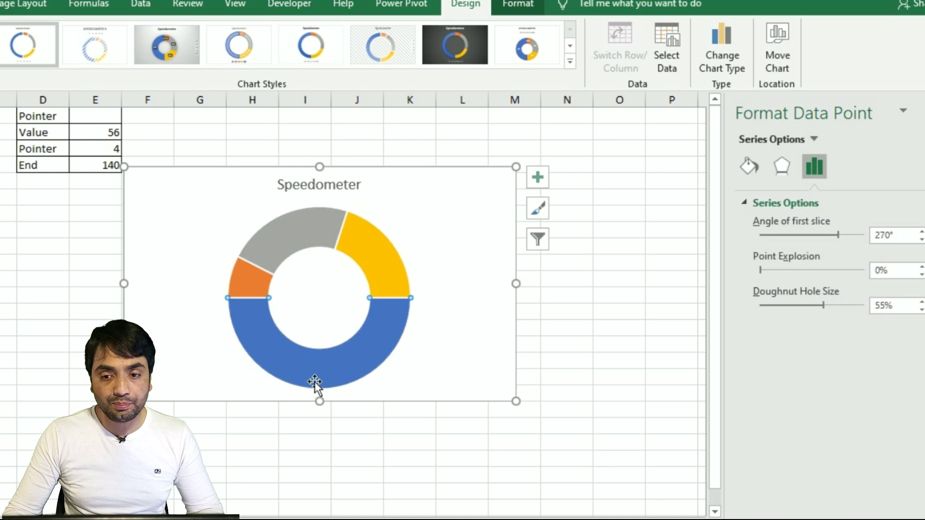
left_click(755, 169)
left_click(763, 203)
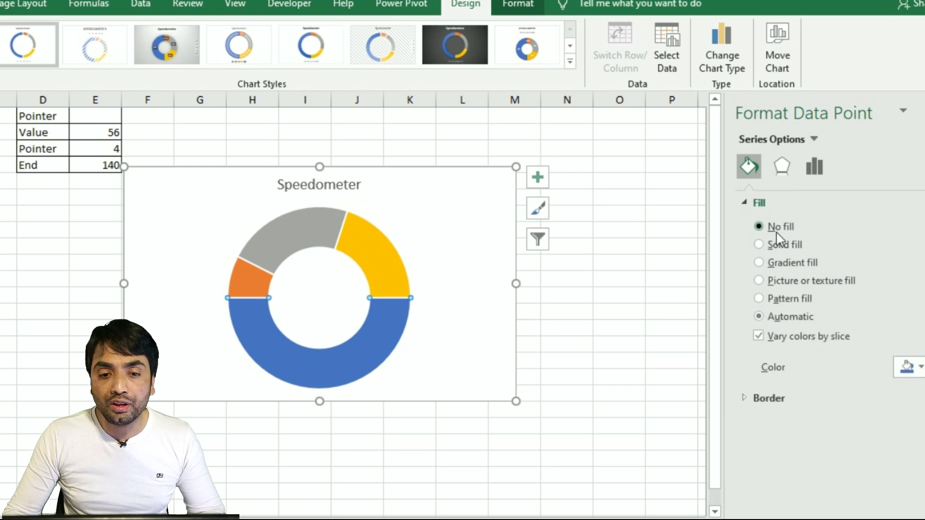
left_click(776, 233)
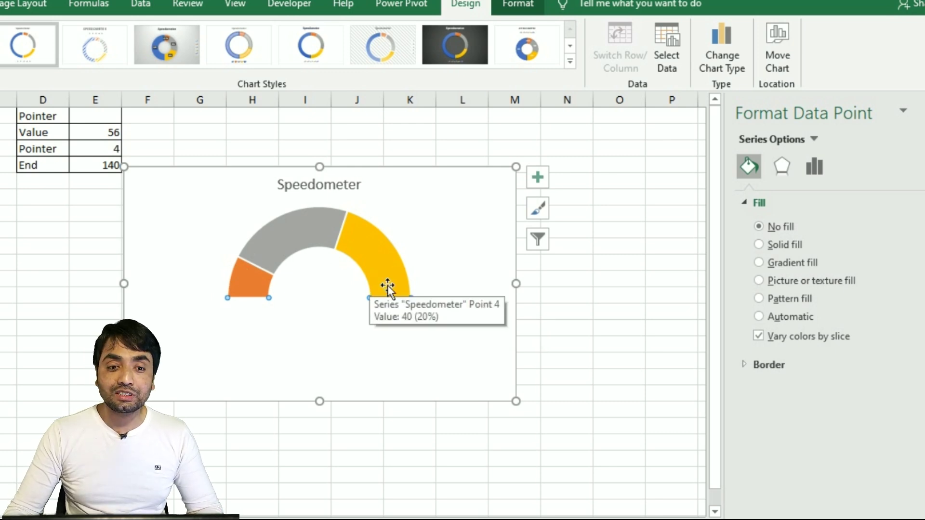
Step: Fill the small first slice of the half doughnut with solid standard red
left_click(253, 295)
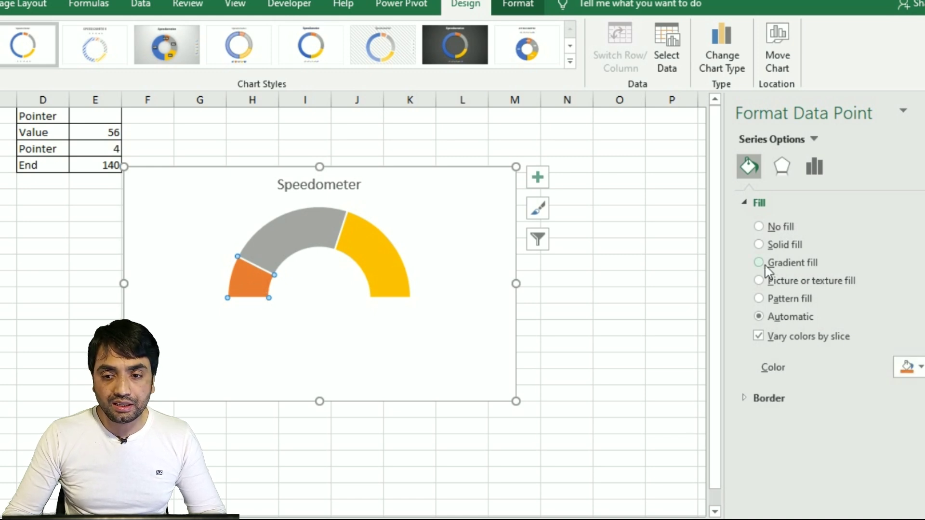
left_click(776, 244)
left_click(920, 367)
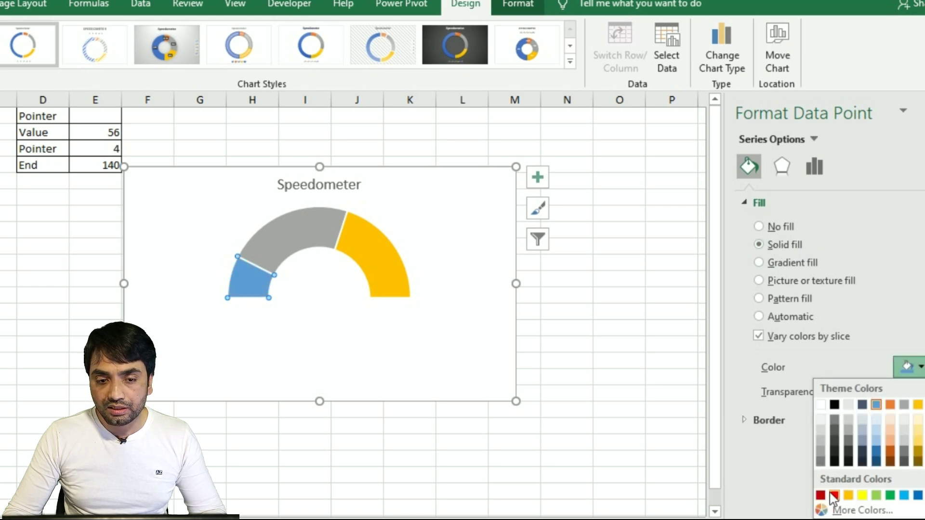
left_click(834, 495)
Step: Give the grey middle slice of the half doughnut a solid golden-orange fill
left_click(283, 252)
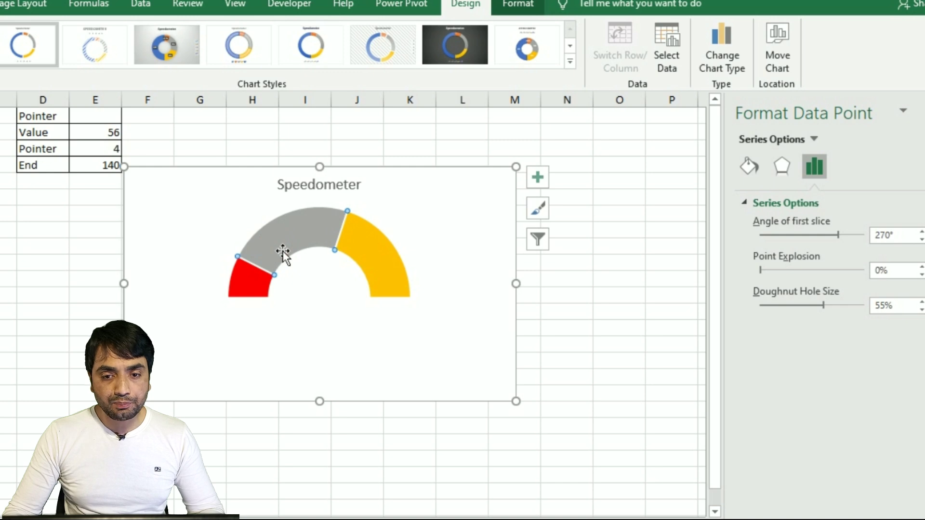
left_click(749, 167)
left_click(775, 244)
left_click(910, 366)
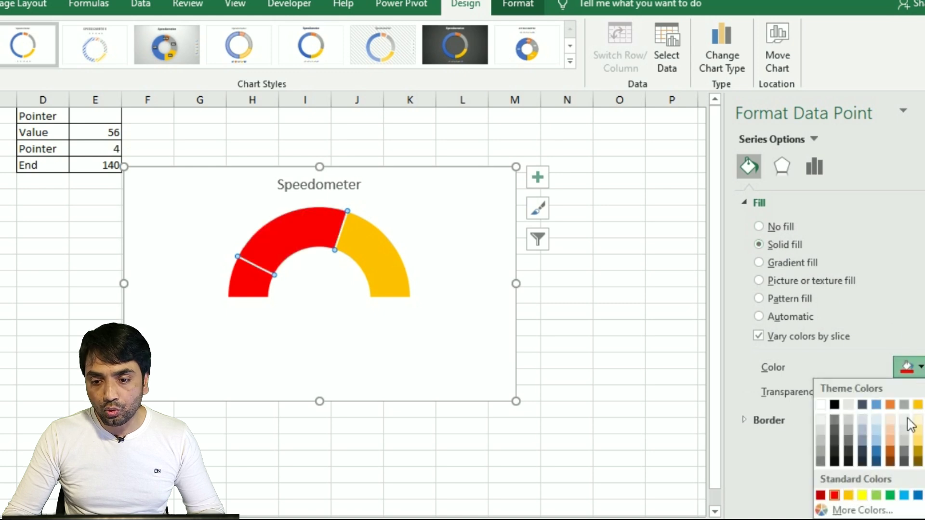
left_click(901, 460)
Step: Fill the last visible slice of the half doughnut with solid standard green
left_click(389, 265)
left_click(759, 244)
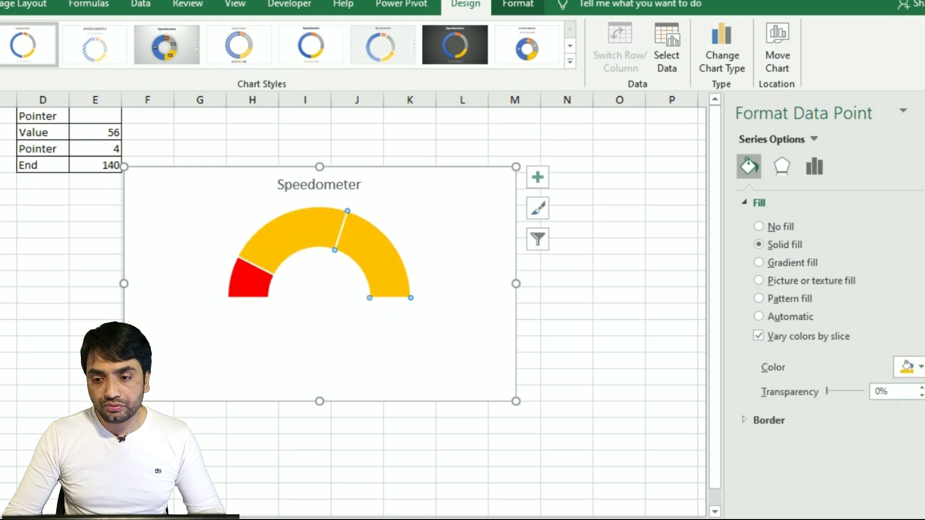
left_click(911, 367)
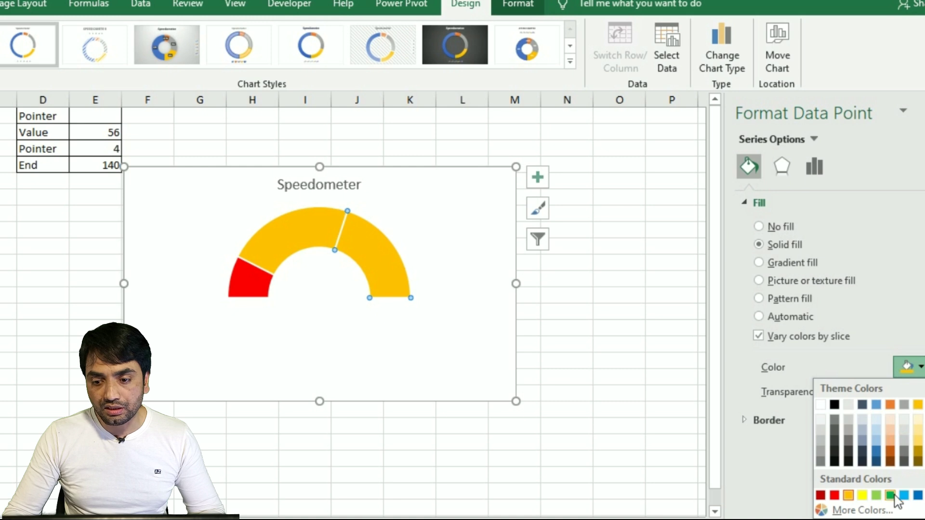
left_click(891, 495)
left_click(387, 339)
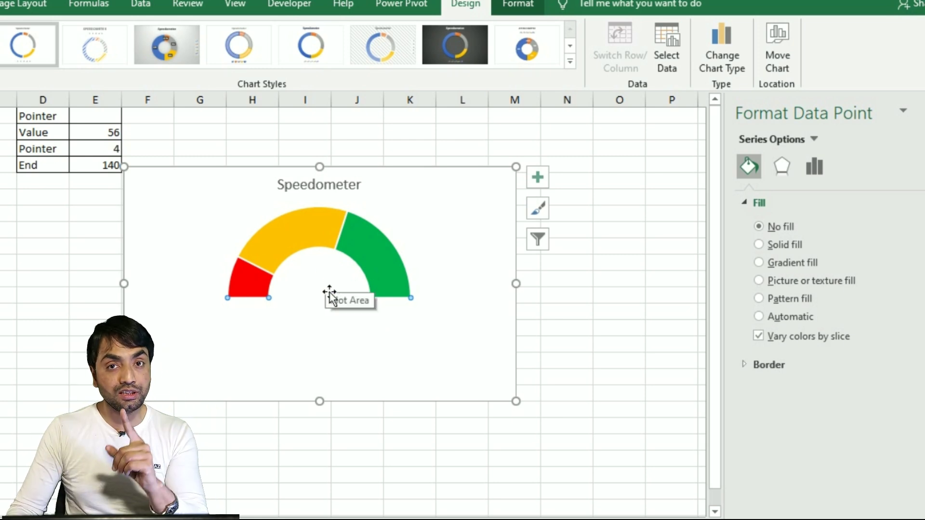
Step: Replace the Pointer table's Value in cell E2 with the formula =RANDBETWEEN(1,100)
left_click(45, 122)
key("Down")
key("Right")
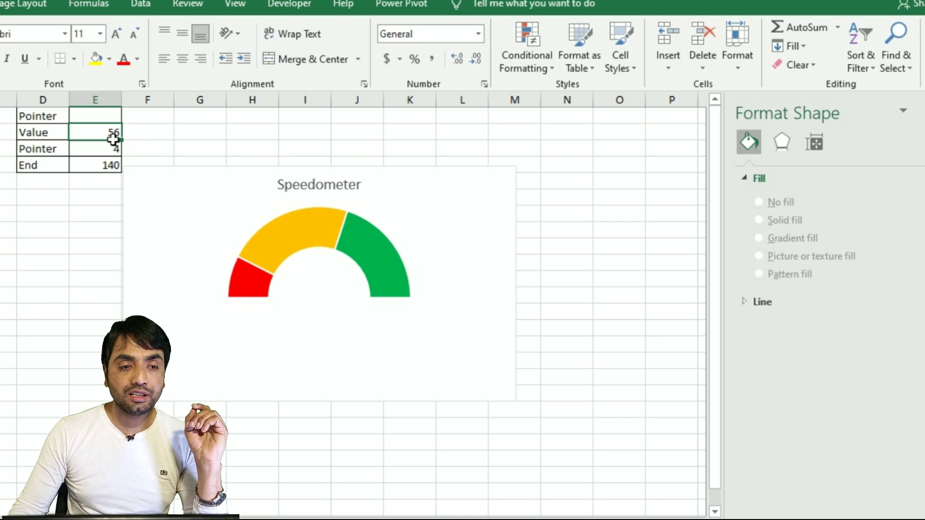
key("Delete")
type("=rand")
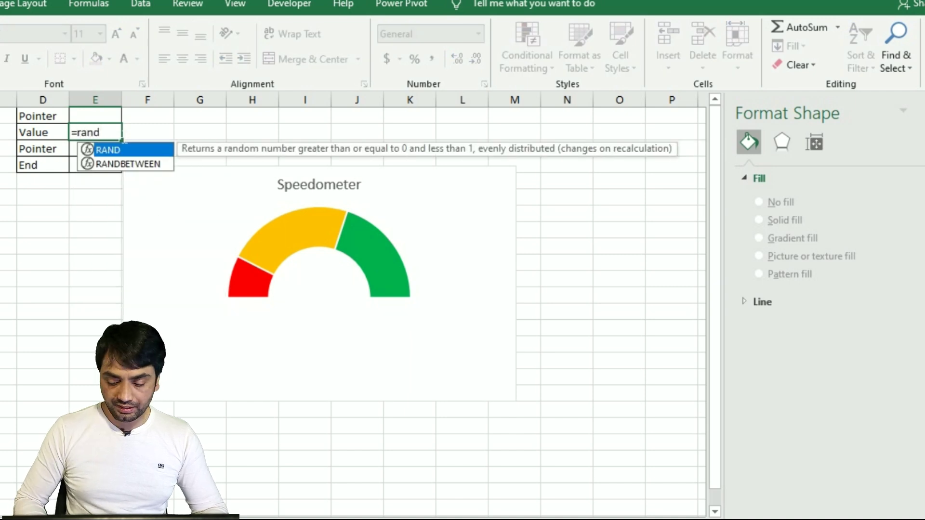
key("Down")
key("Tab")
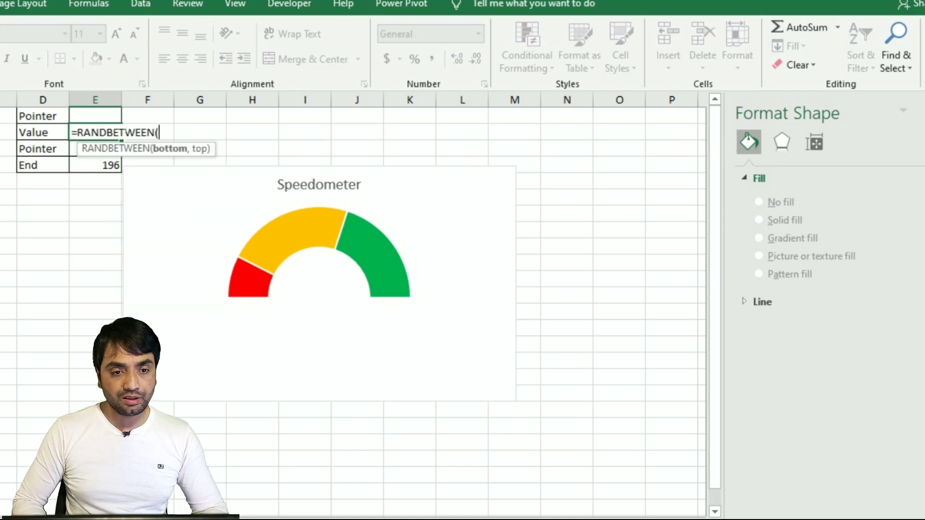
type("1,100")
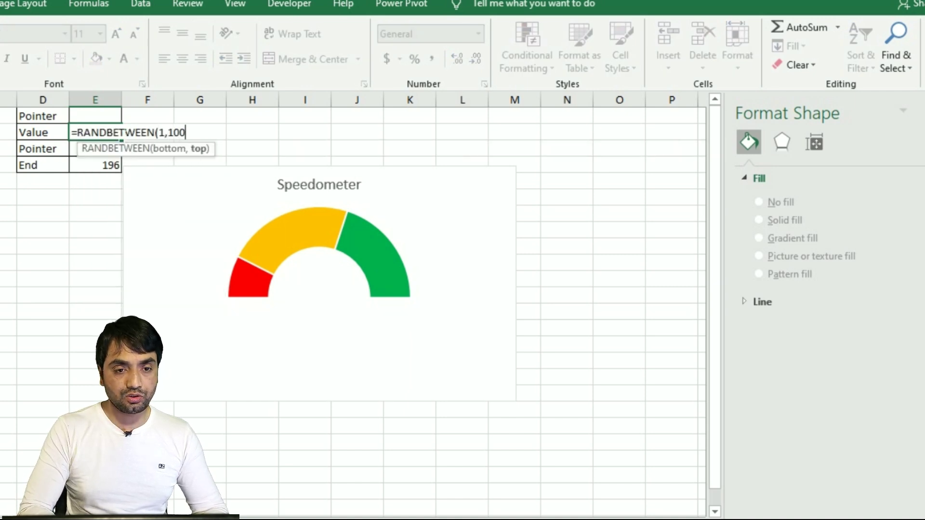
type(")")
key("ctrl+Return")
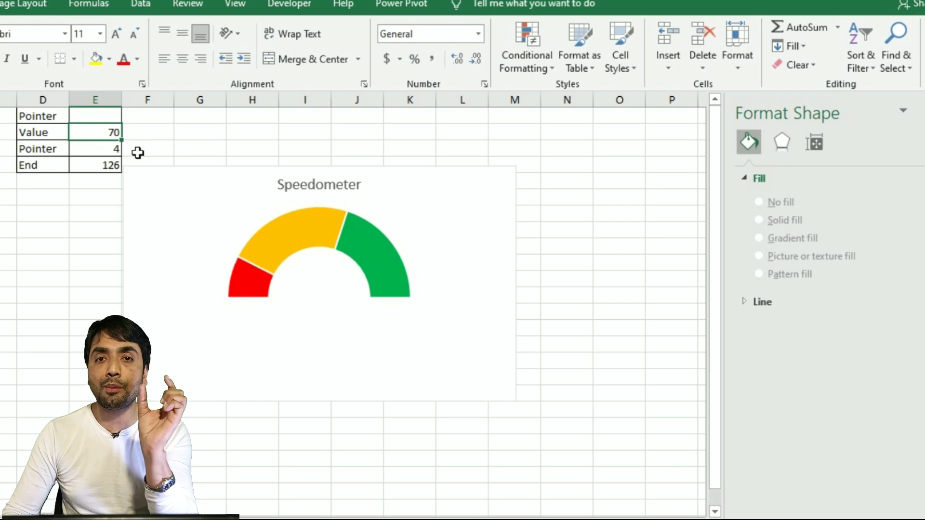
Step: Examine the pointer width in cell E3 and the formula behind the End value in cell E4
left_click(119, 152)
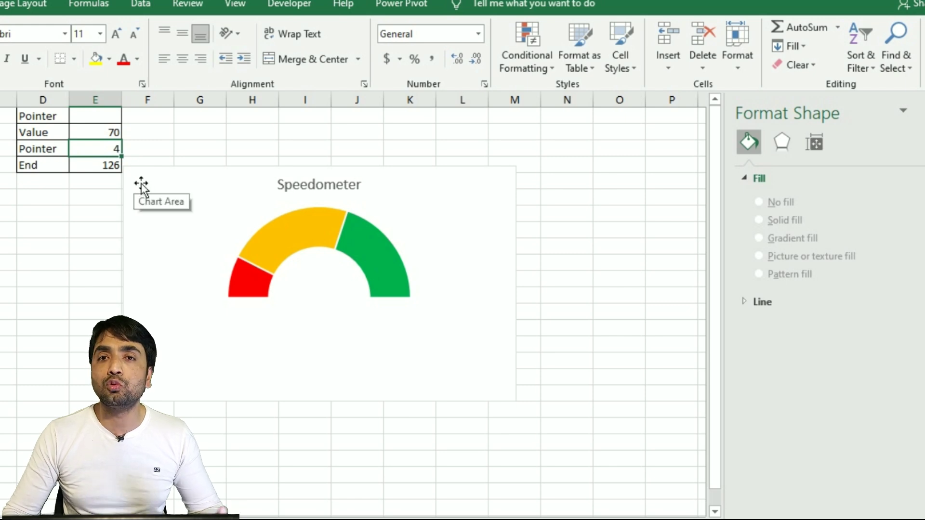
left_click(347, 264)
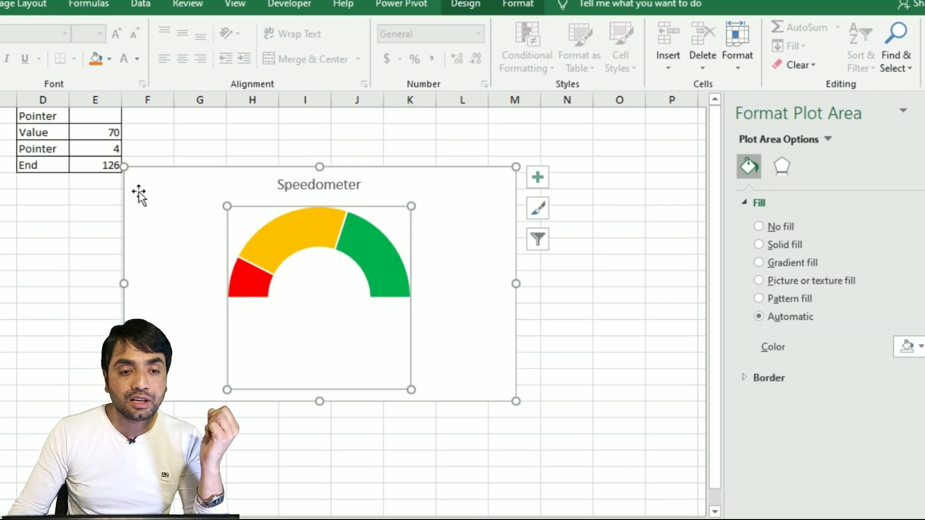
left_click(101, 166)
double_click(96, 166)
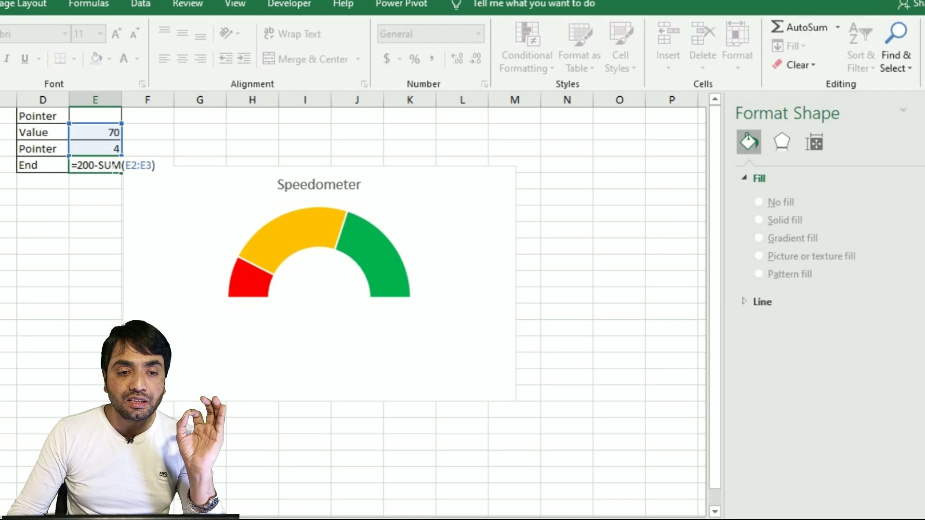
left_click(104, 165)
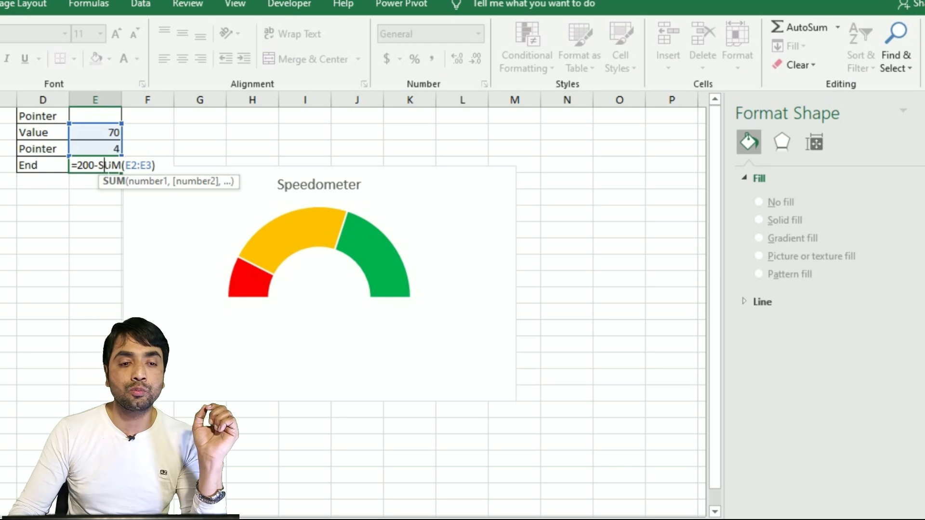
left_click_drag(78, 167, 99, 167)
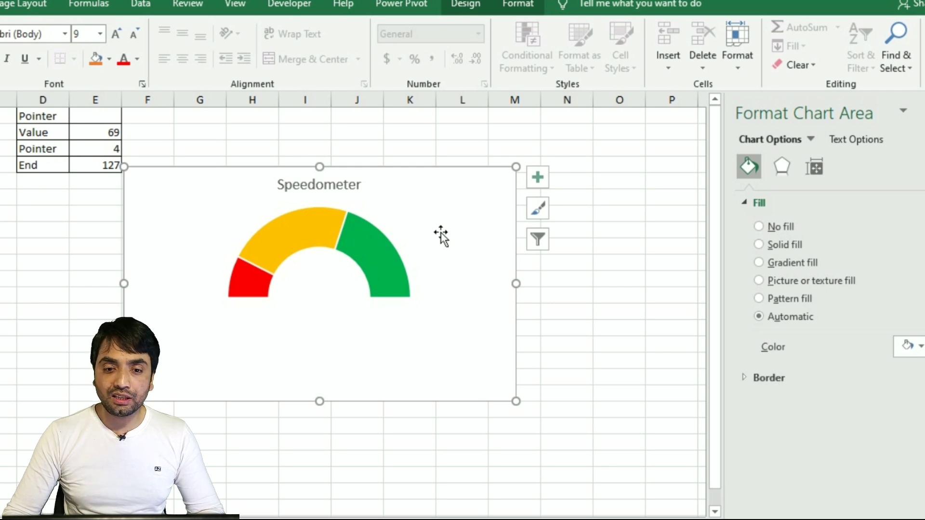
Step: Add a second data series to the Speedometer chart, taking its name from cell D1
right_click(433, 227)
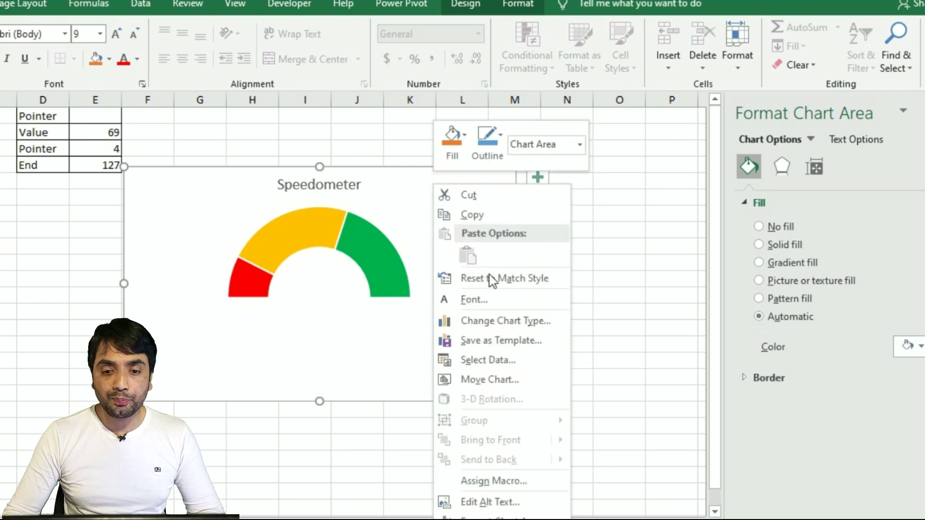
left_click(482, 362)
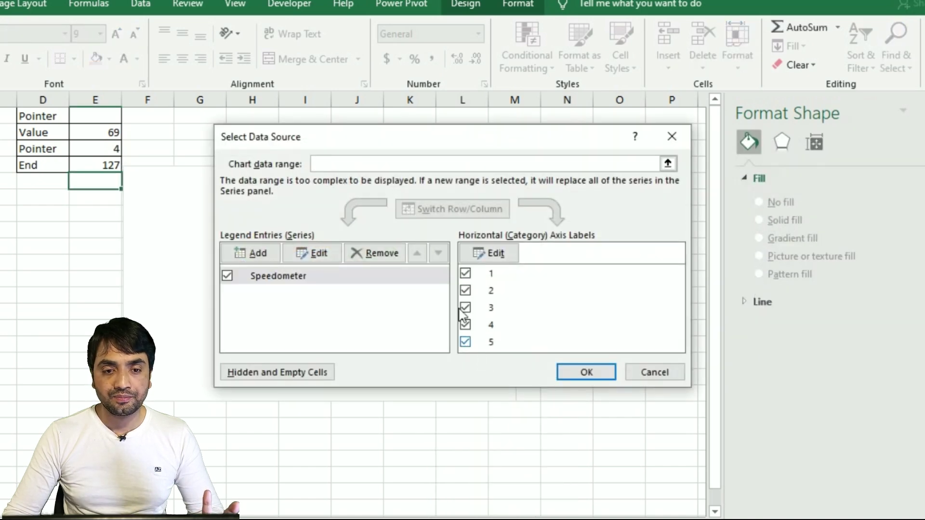
left_click_drag(342, 134, 341, 124)
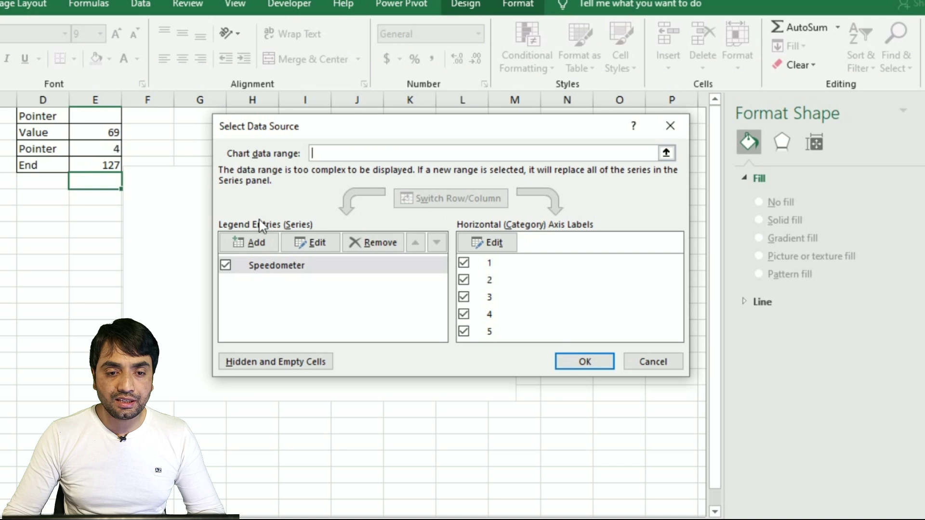
left_click(262, 244)
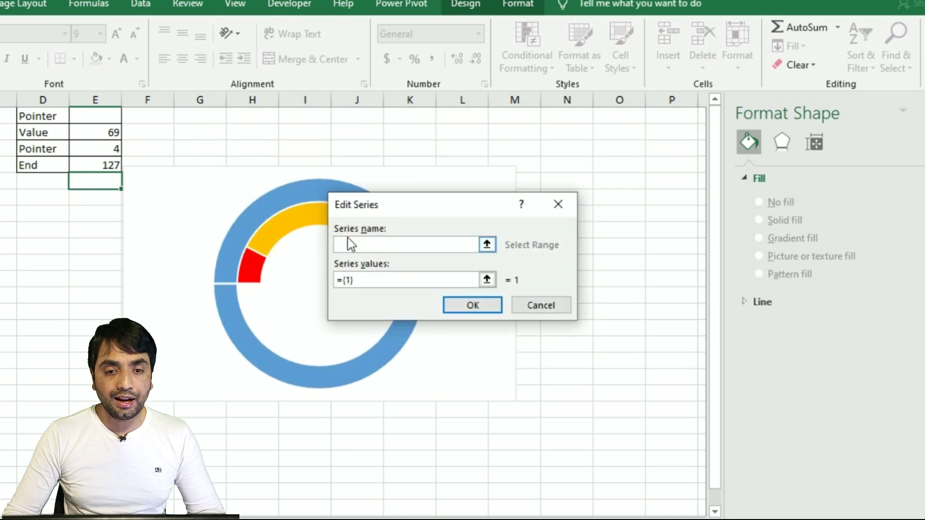
left_click(47, 116)
Step: Set the Pointer series values to the range E2:E4 and apply the chart's data source
left_click(473, 280)
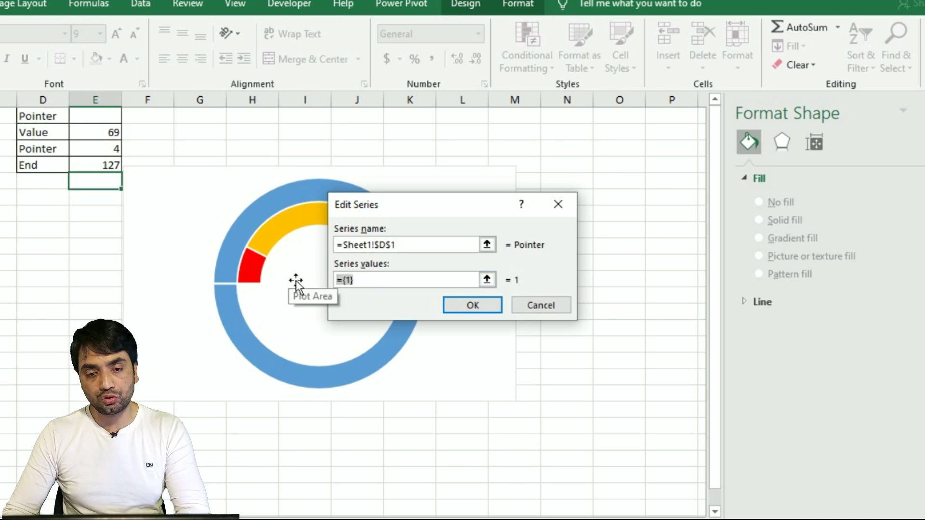
key("BackSpace")
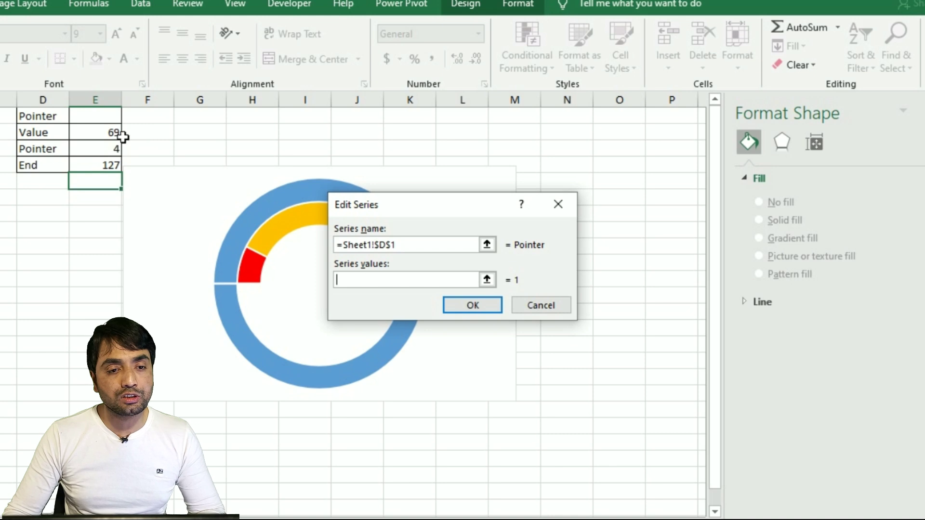
left_click_drag(113, 134, 114, 168)
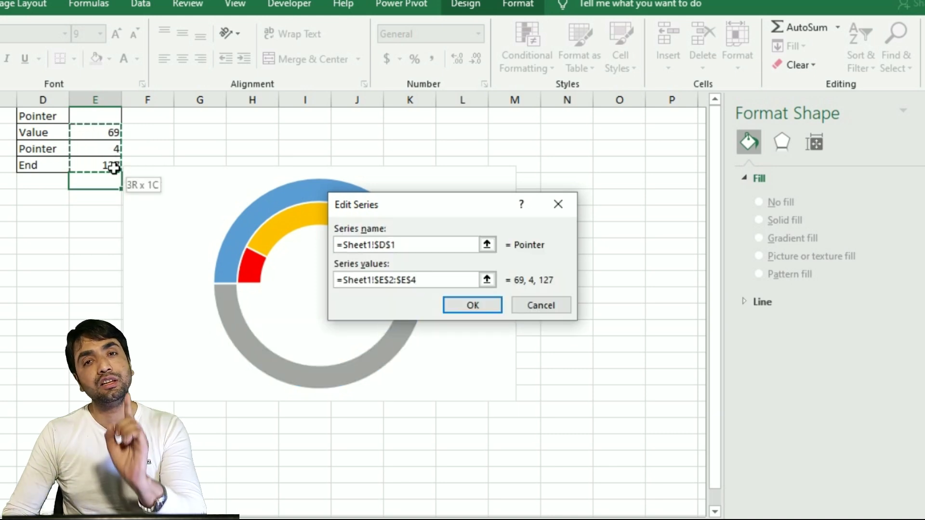
left_click(473, 306)
left_click(605, 364)
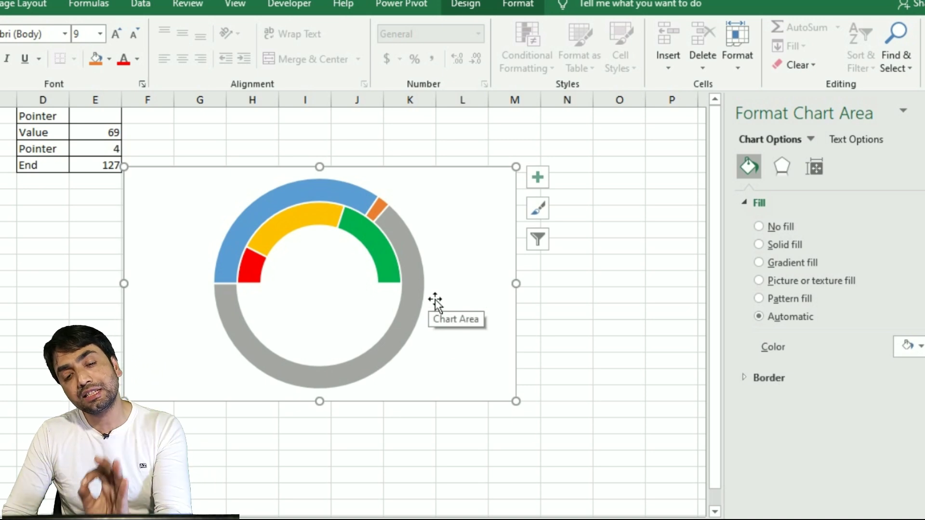
Step: Change the chart type of the Pointer series from Doughnut to Pie in the combination chart
left_click(423, 283)
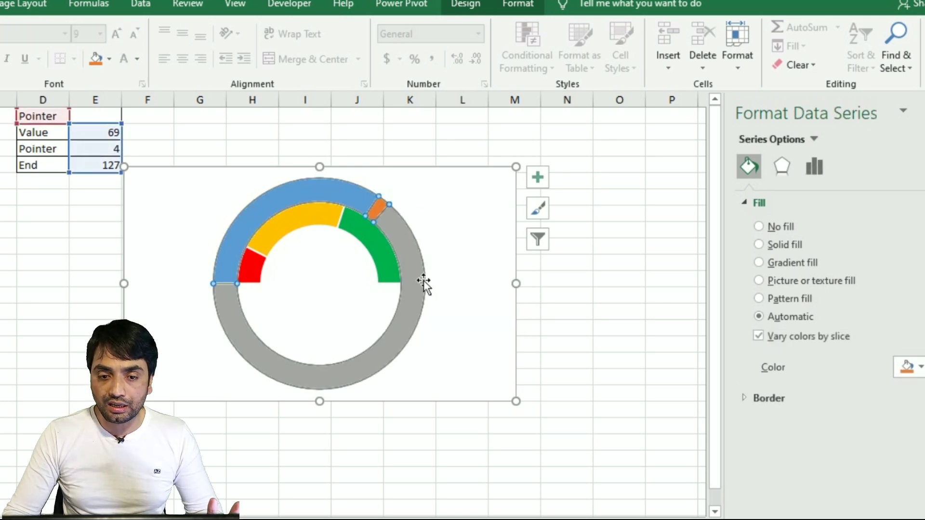
right_click(419, 281)
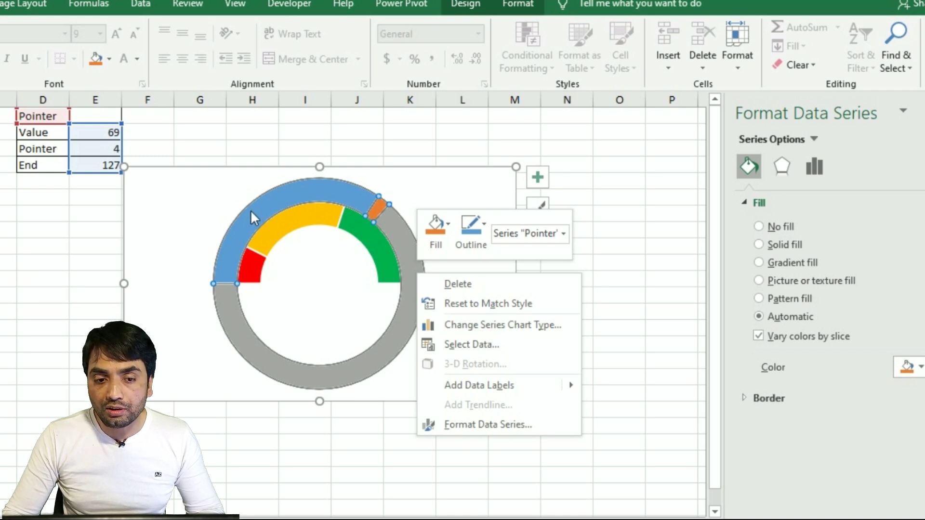
left_click(503, 325)
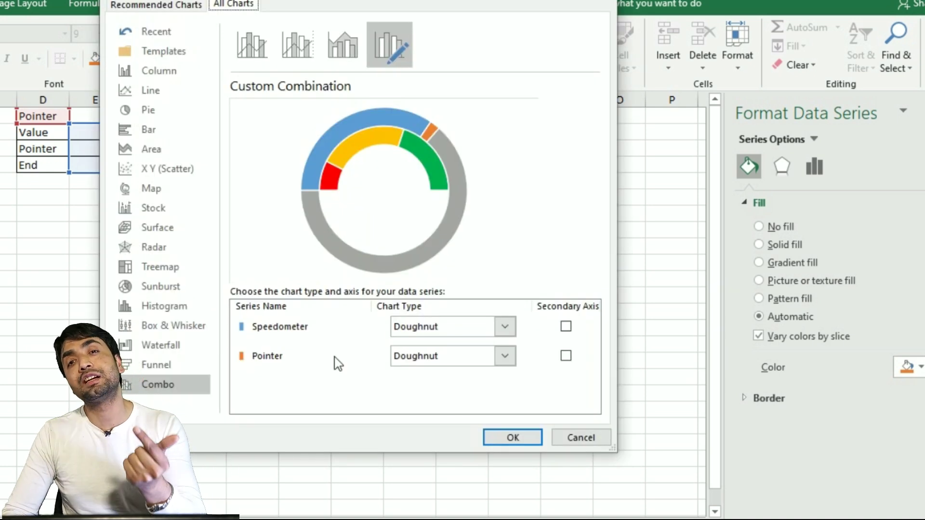
left_click(501, 359)
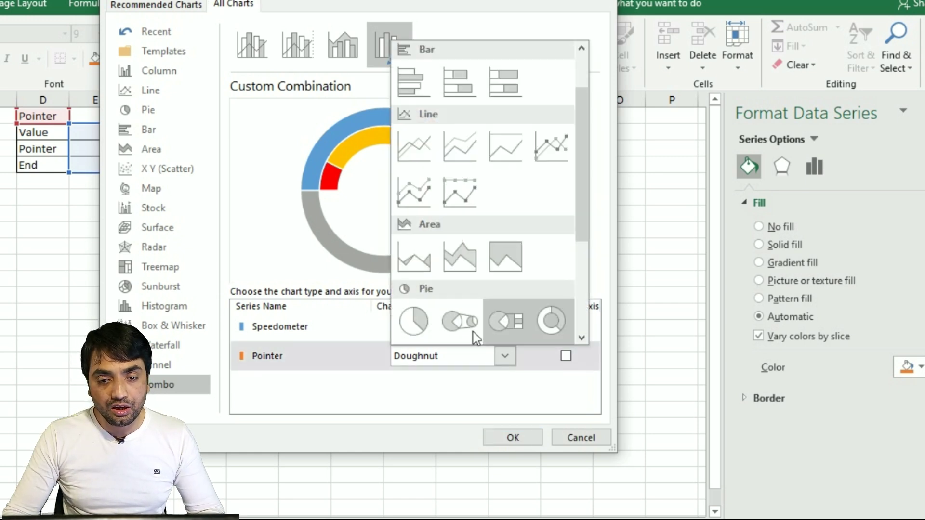
left_click(414, 321)
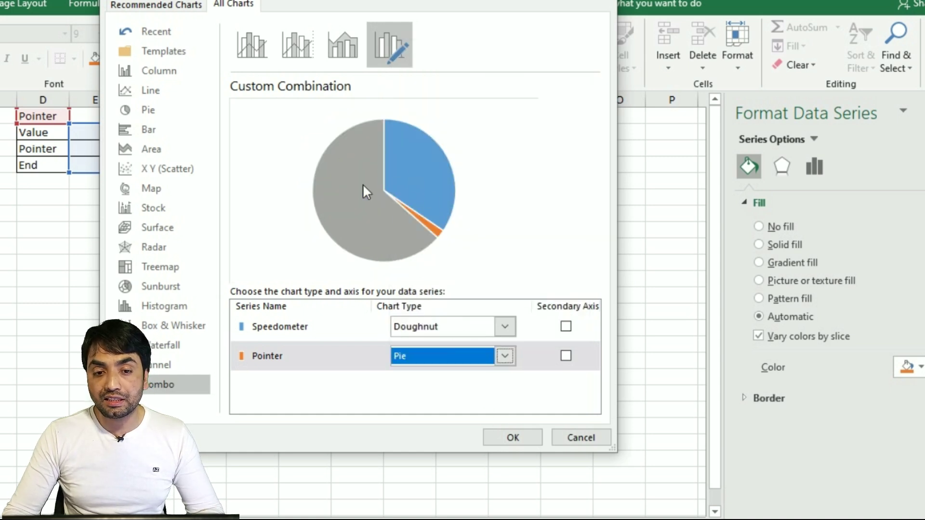
left_click(519, 436)
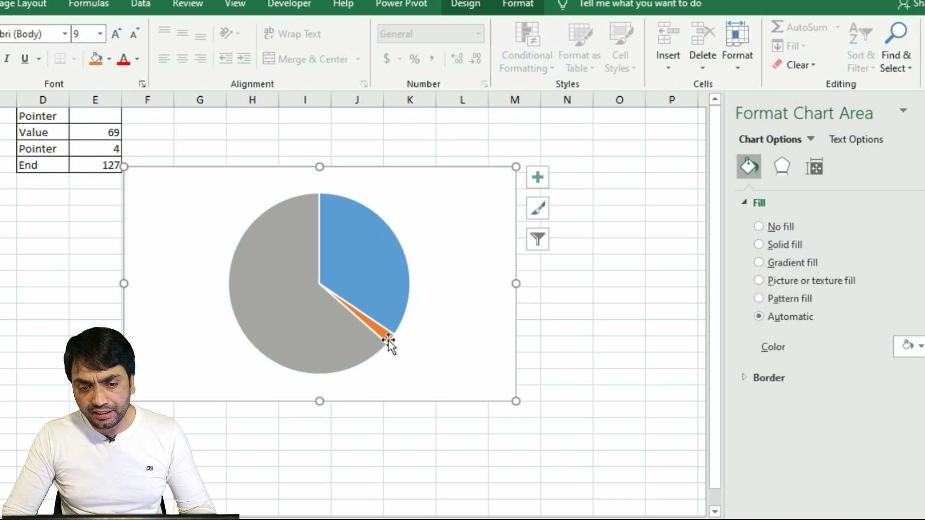
Step: Try a pointer width of 2 in cell E3, and set it back to 4
left_click(119, 152)
type("2")
key("Return")
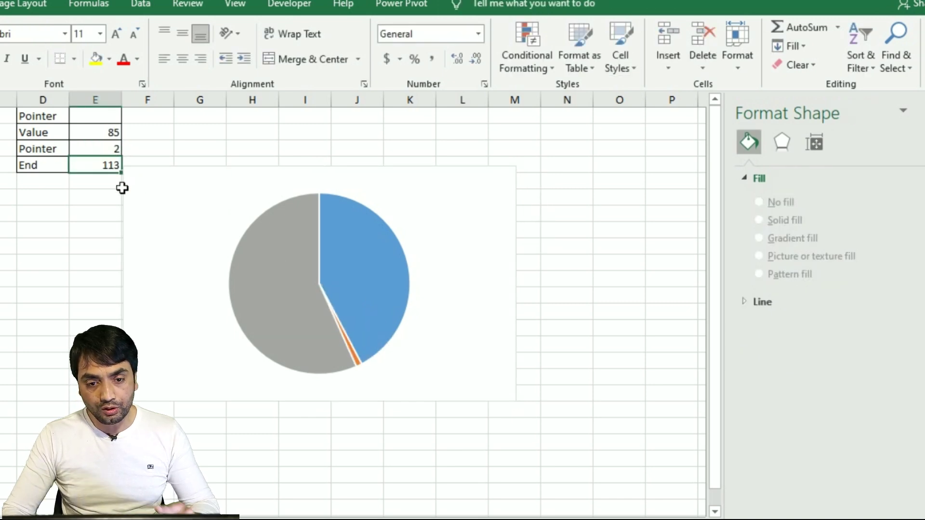
left_click(104, 151)
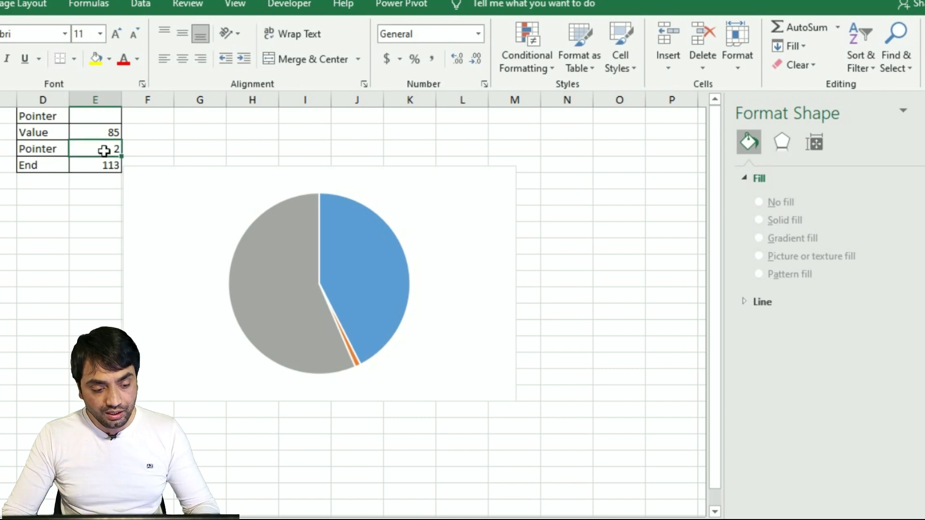
type("4")
key("Return")
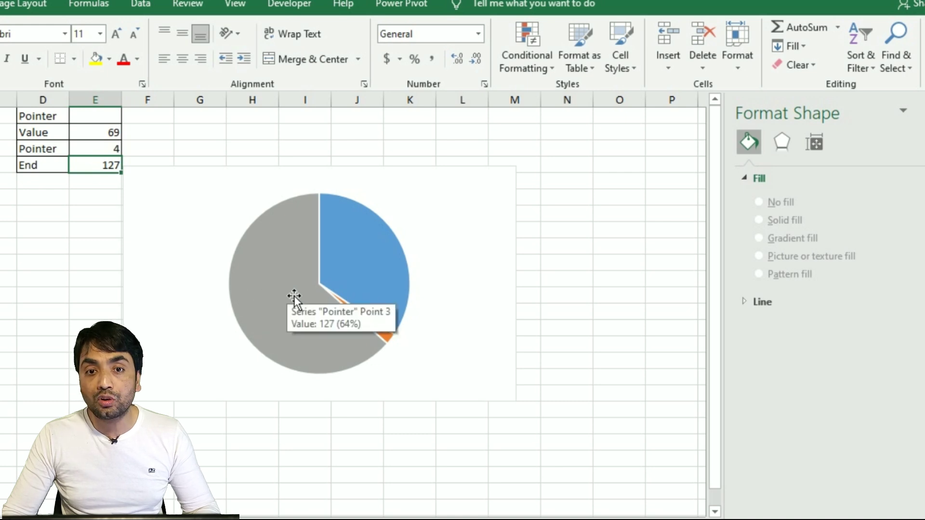
Step: Set the Pointer pie series' angle of first slice to 270°
left_click(357, 350)
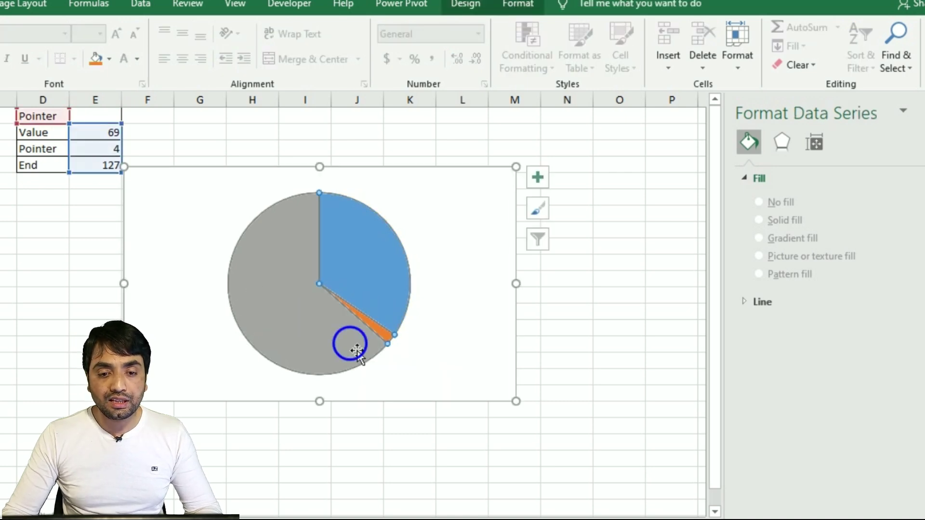
right_click(357, 351)
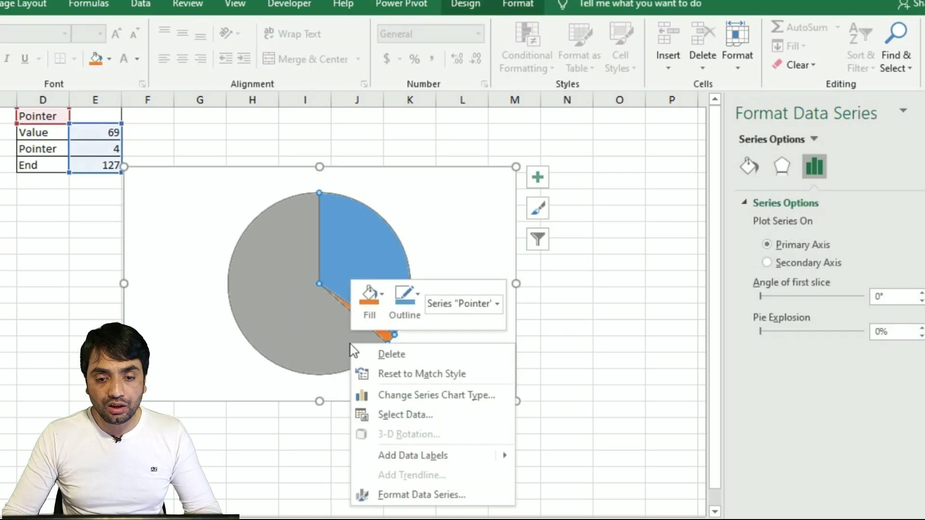
left_click(415, 495)
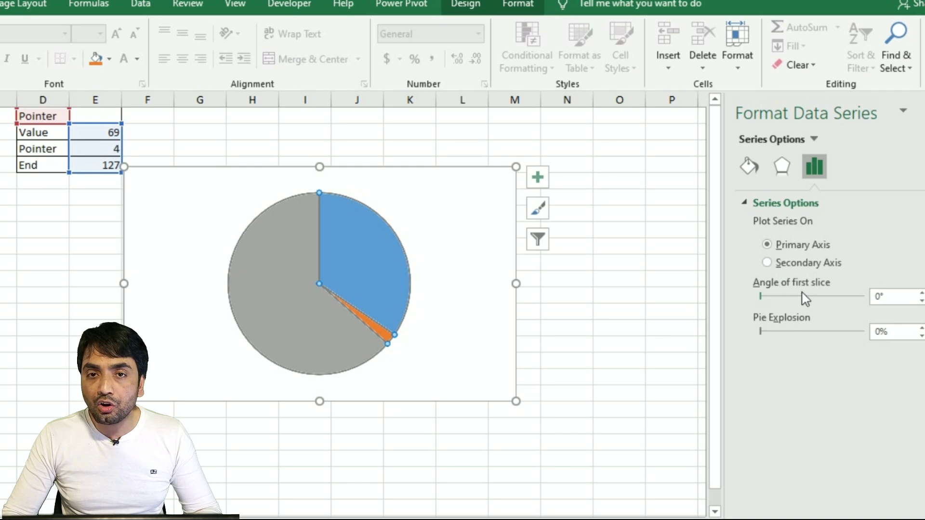
left_click(875, 296)
type("27")
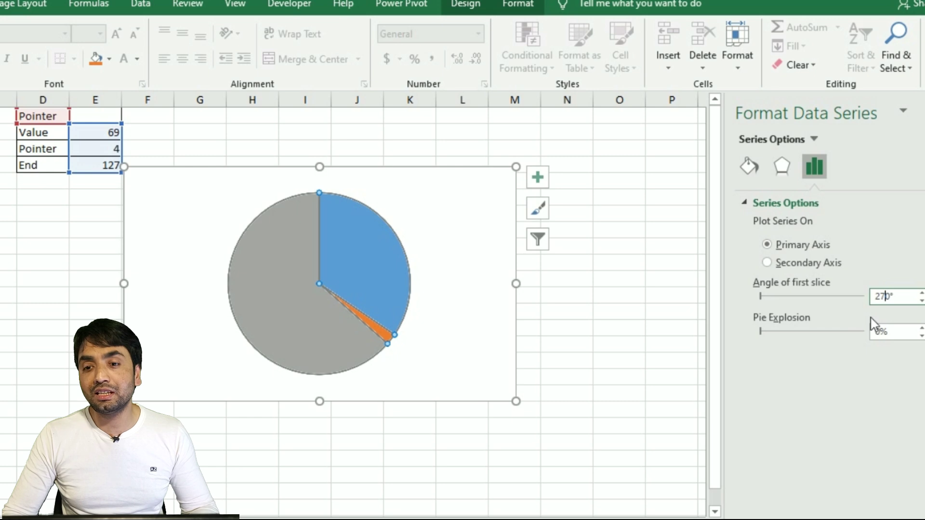
key("Tab")
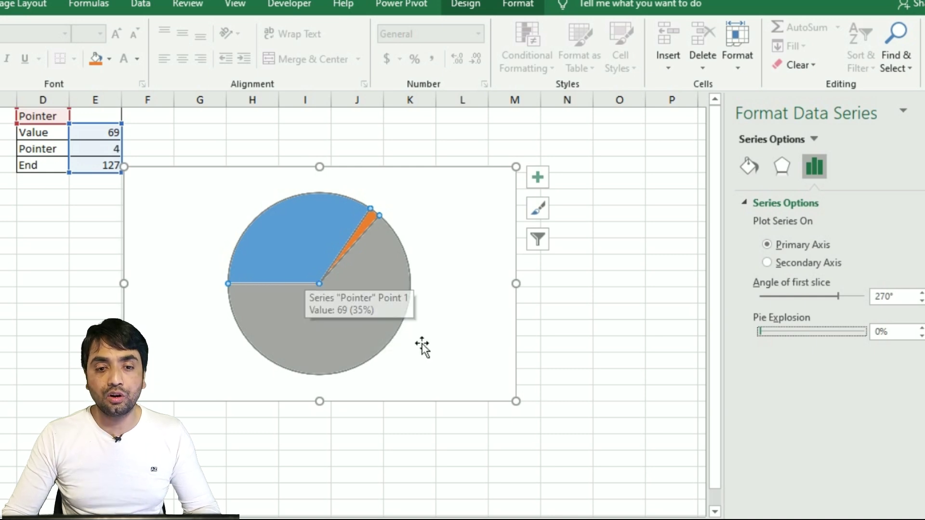
left_click(456, 335)
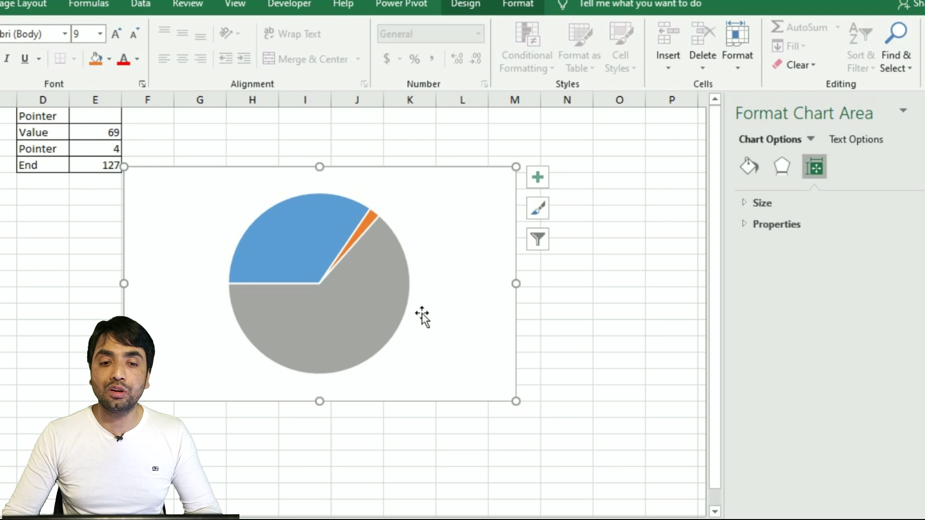
Step: Apply No fill to the large grey End slice and the blue Value slice of the Pointer pie
left_click(359, 313)
left_click(354, 319)
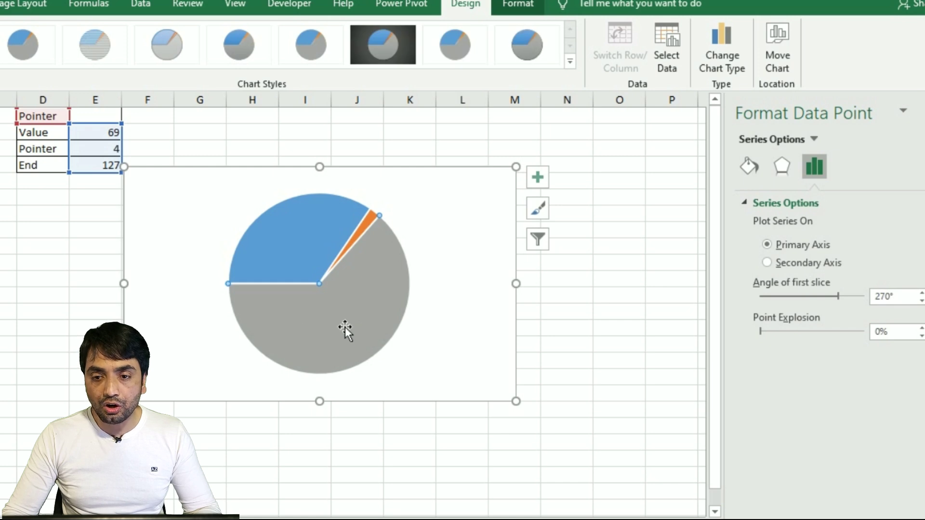
left_click(749, 172)
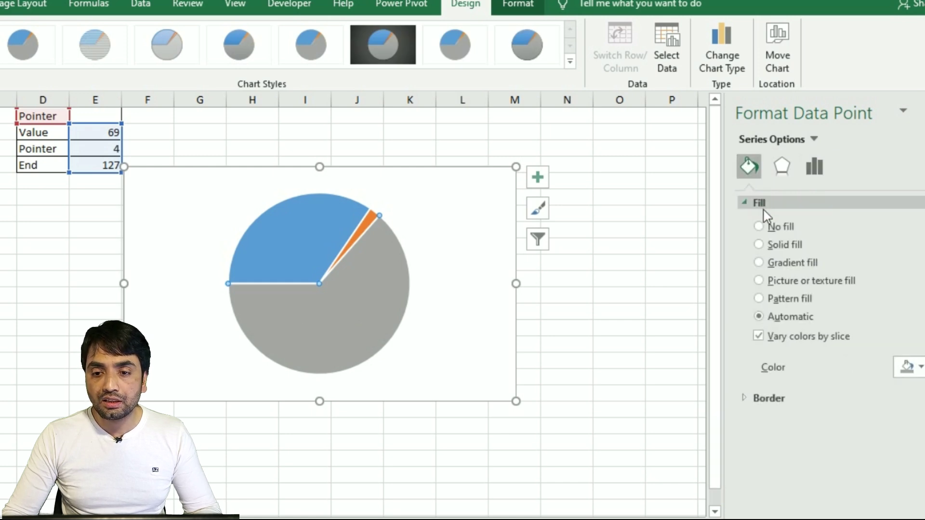
left_click(761, 226)
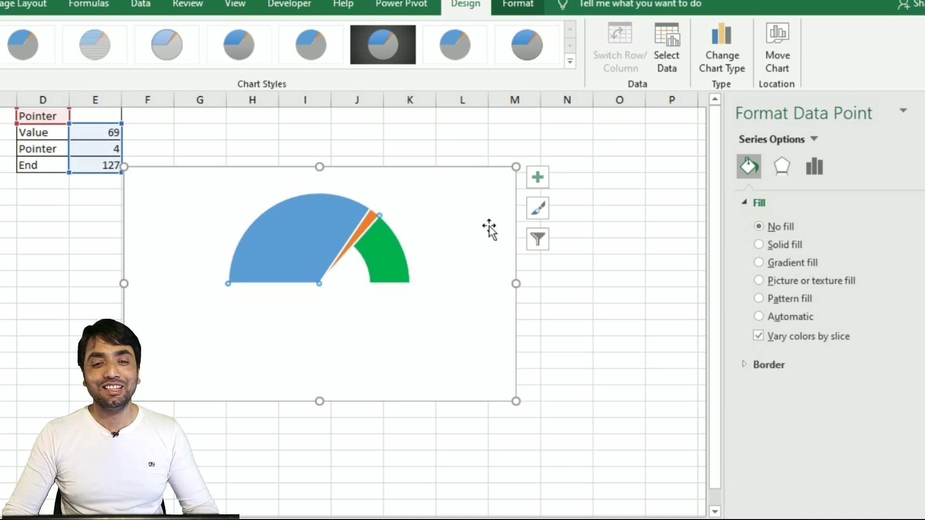
left_click(296, 225)
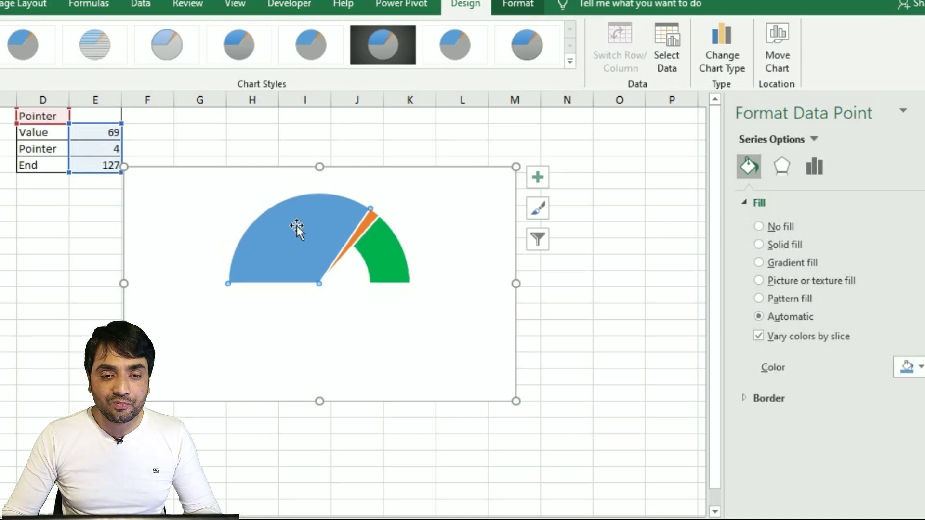
left_click(758, 227)
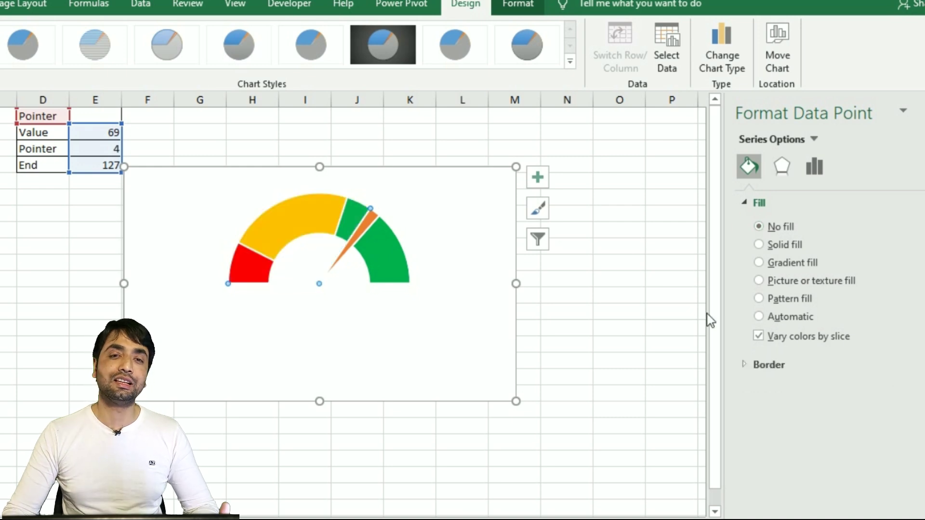
Step: Give the thin orange pointer slice a solid black fill
left_click(369, 239)
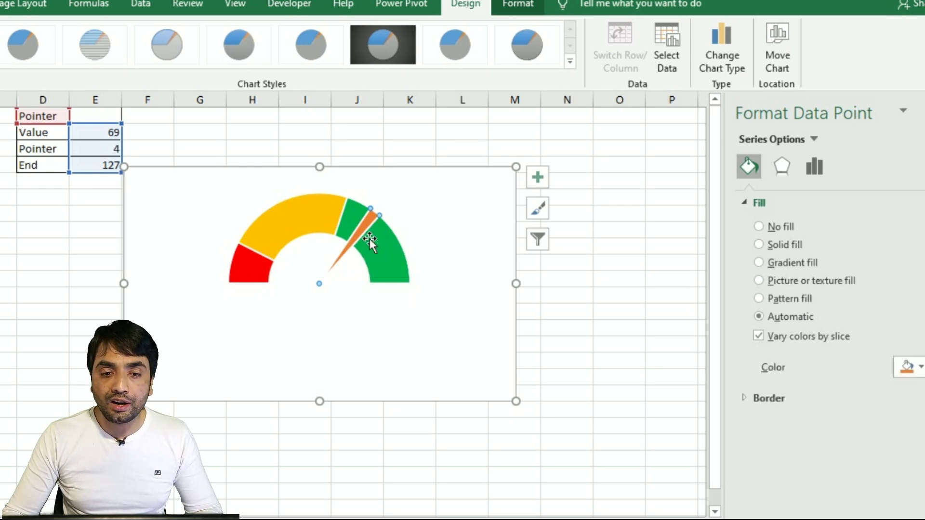
left_click(777, 245)
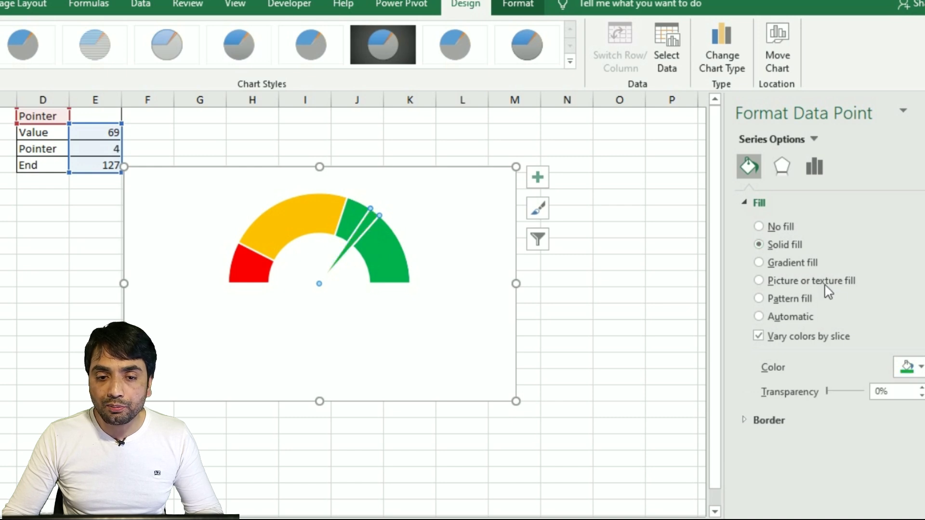
left_click(910, 367)
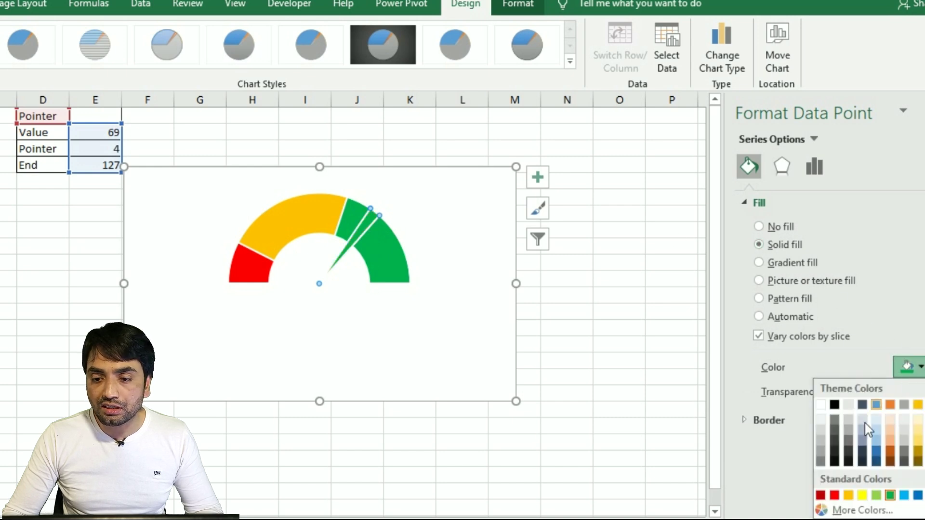
left_click(835, 405)
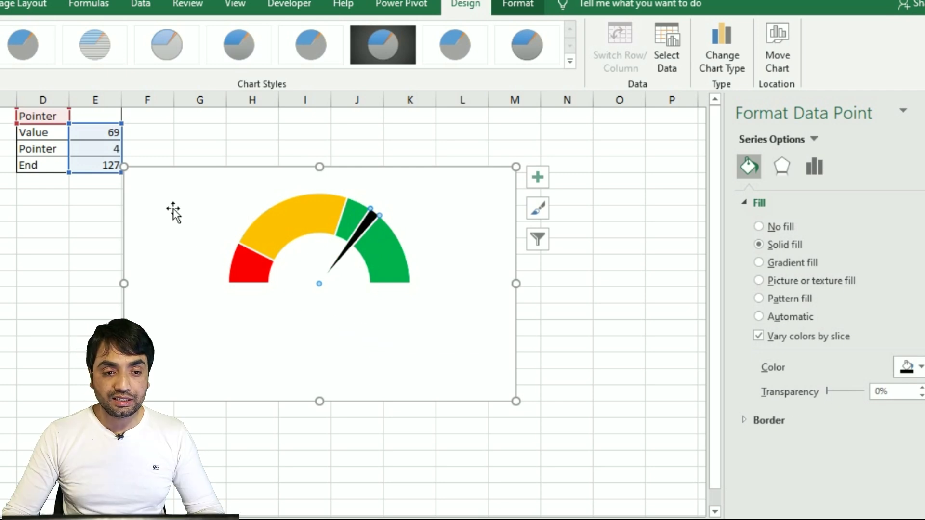
Step: Recalculate the sheet repeatedly to test the needle with new random values, and check the Value cell E2
left_click(102, 155)
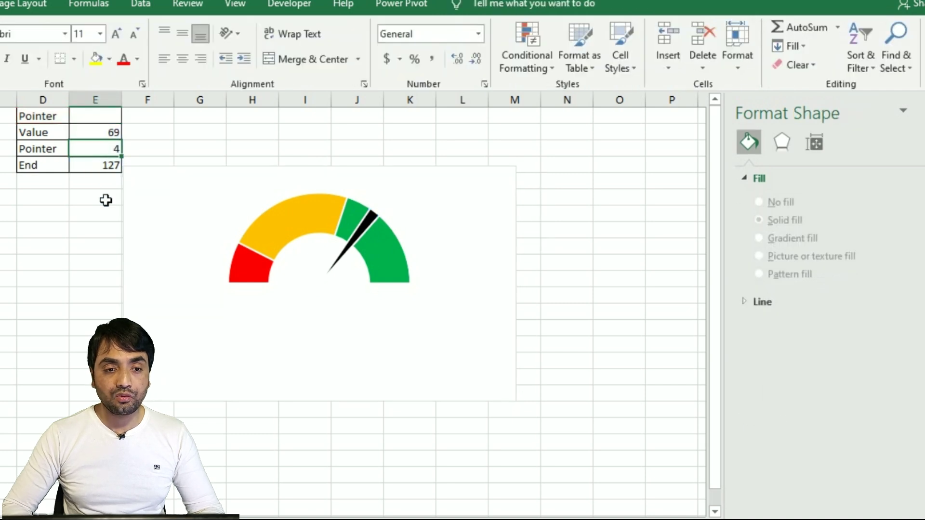
key("F9")
key("F9")
key("F9")
key("F9")
key("F9")
key("F9")
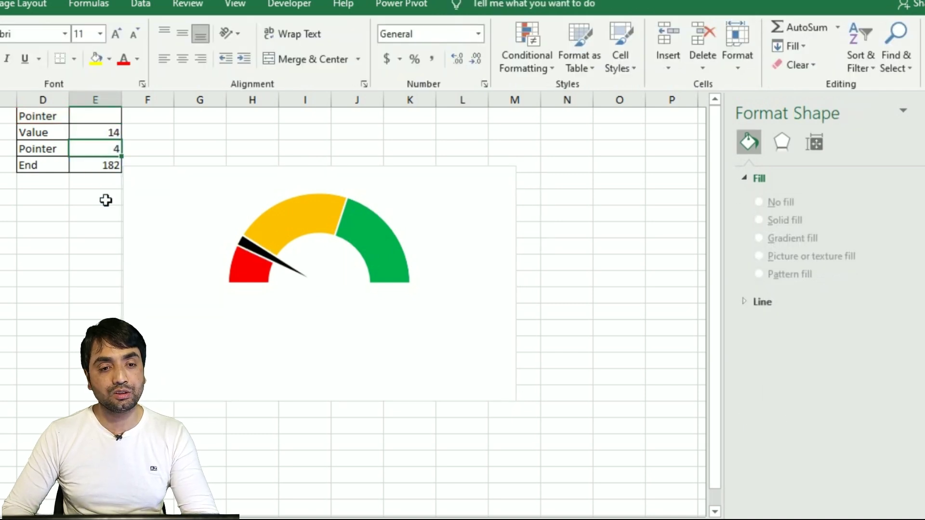
key("F9")
key("F9")
key("F9")
key("F9")
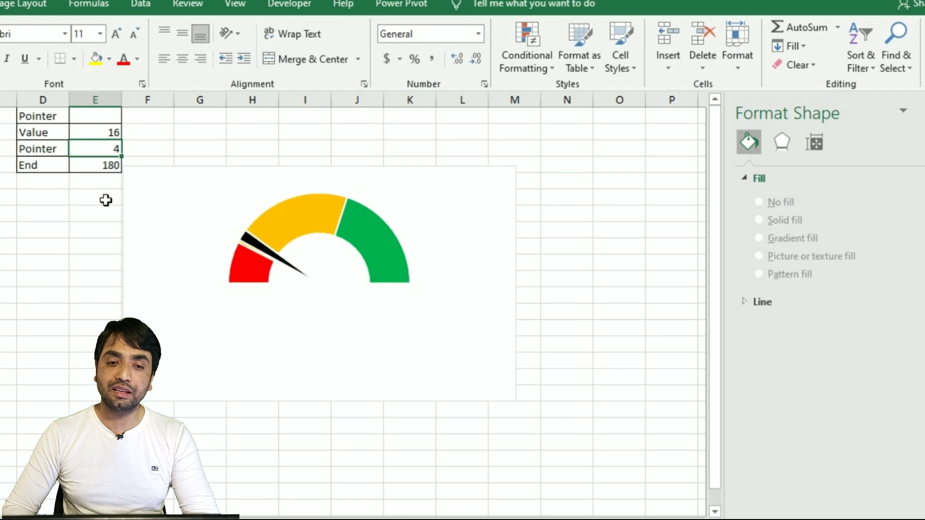
key("F9")
key("F9")
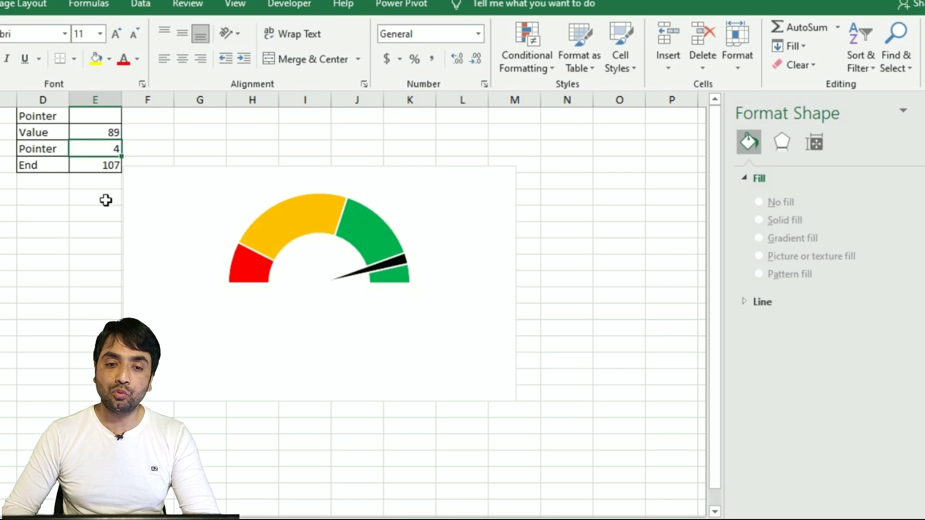
key("F9")
key("F9")
key("F9")
key("F9")
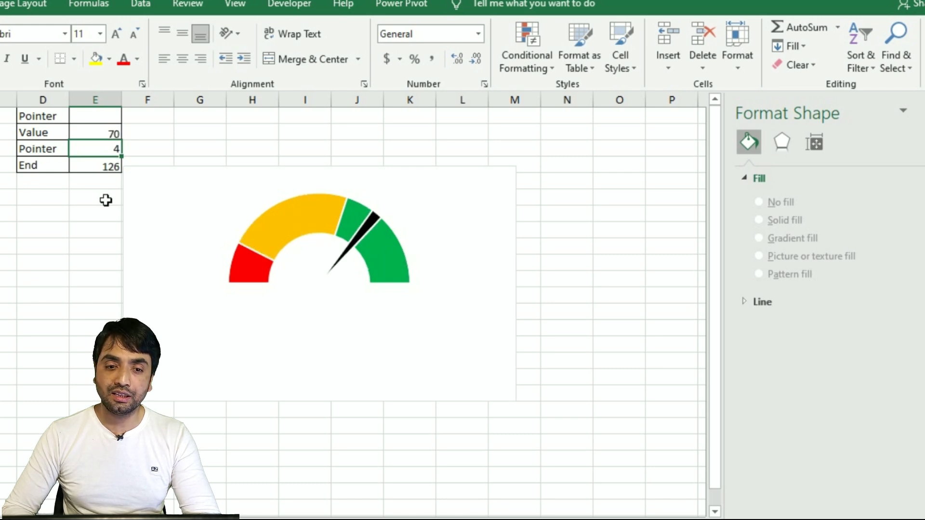
double_click(115, 137)
key("Escape")
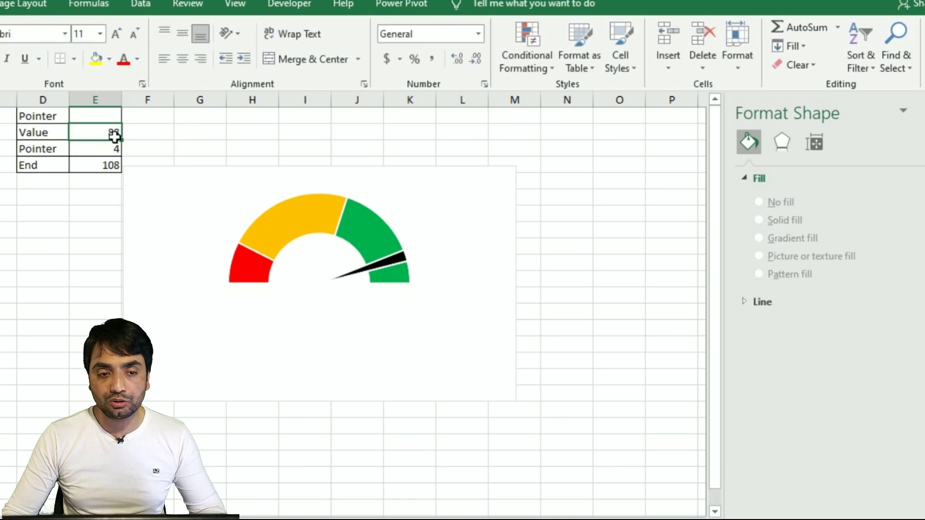
Step: Try pointer widths of 6 and 2 in cell E3, and set the width back to 4
left_click(108, 169)
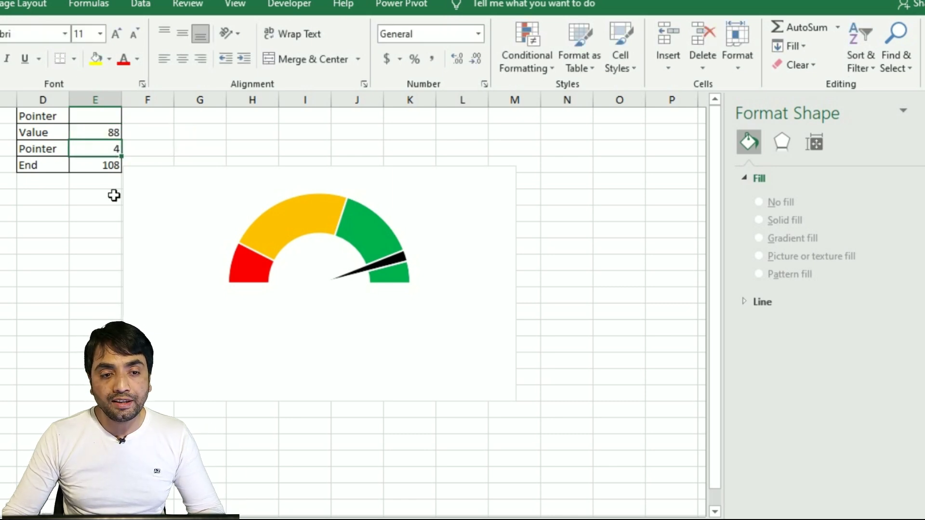
key("F9")
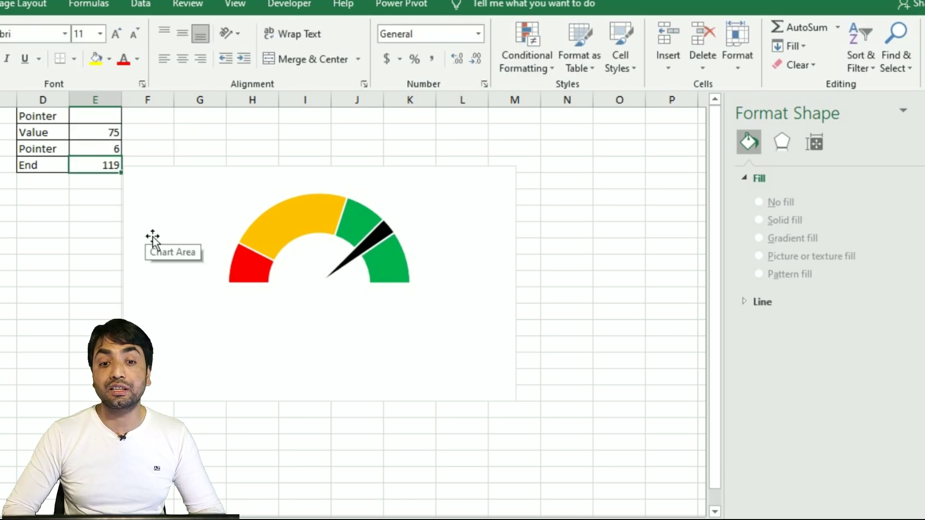
key("Up")
key("F9")
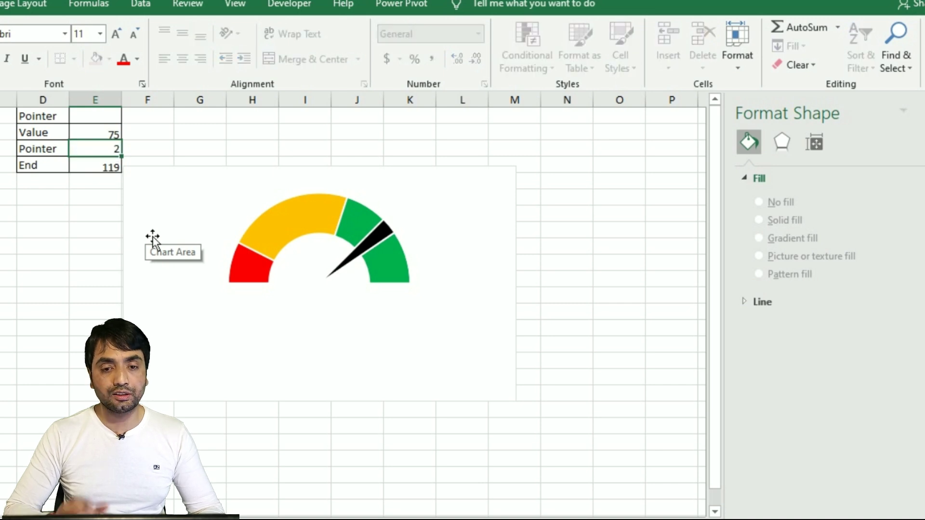
key("Down")
key("Up")
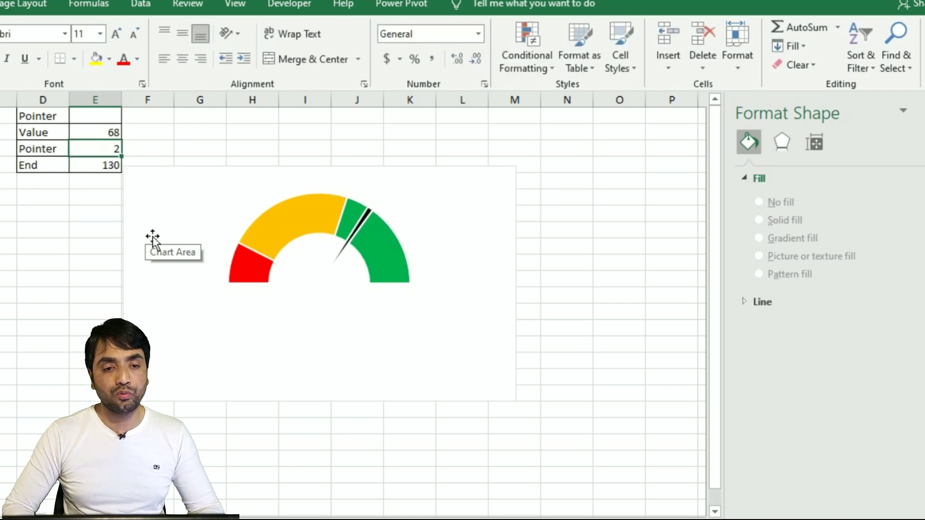
key("Return")
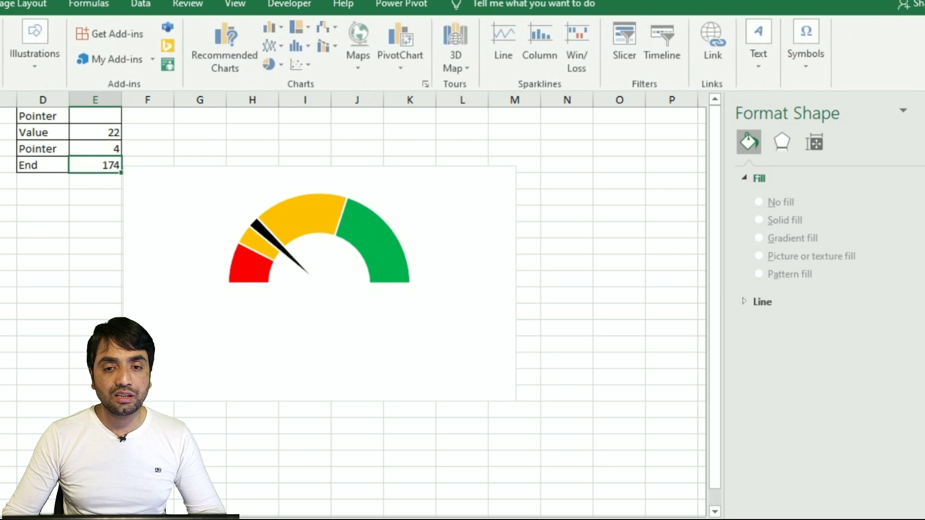
Step: Add a text box linked to cell E2, with a dark blue fill and white size 14 text, and place it just below the needle
left_click(760, 58)
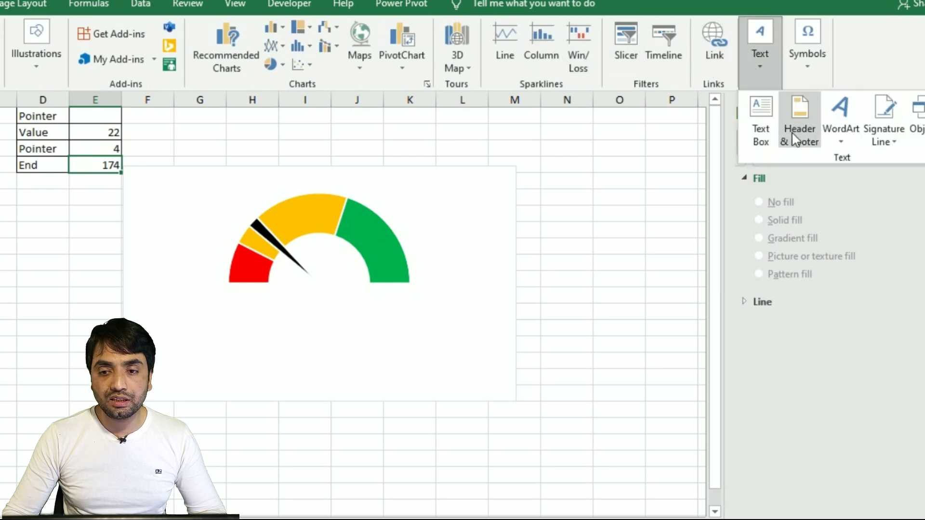
left_click(761, 135)
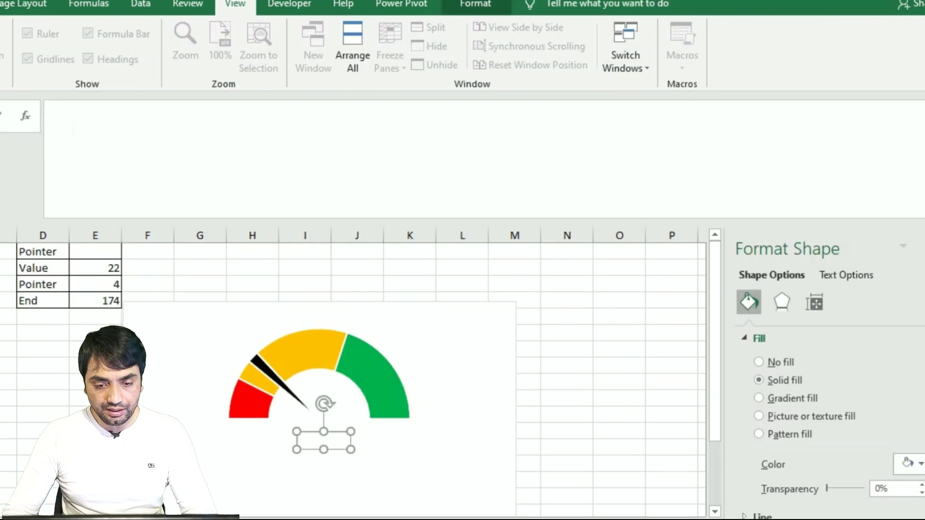
left_click(88, 275)
key("Return")
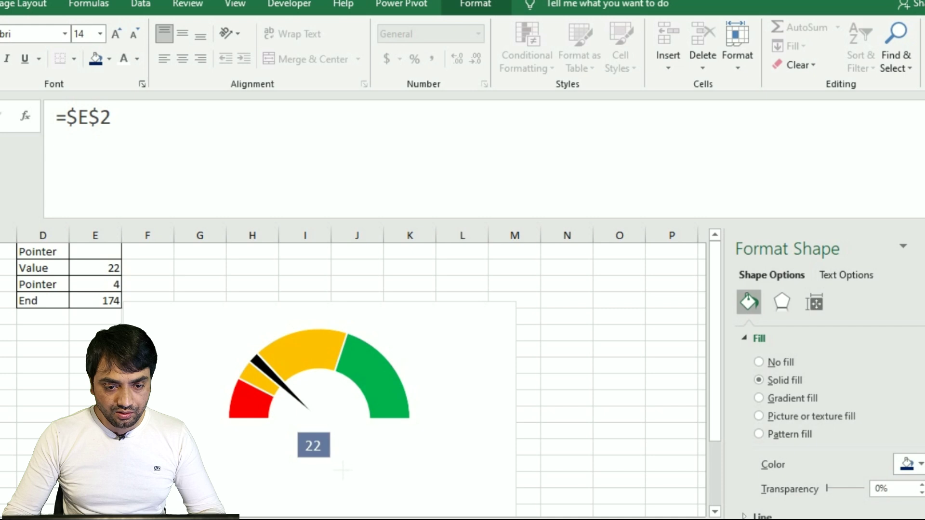
left_click_drag(342, 470, 347, 472)
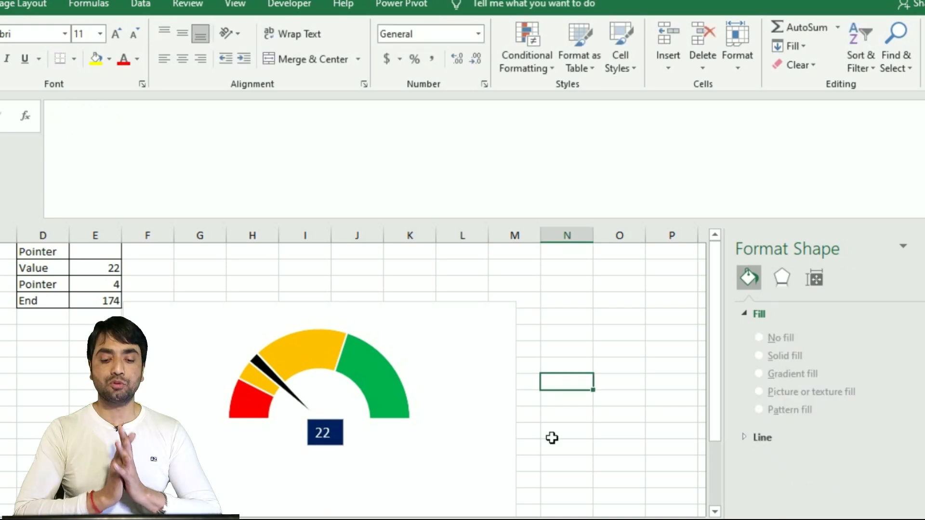
Step: Recalculate the sheet repeatedly to test that the needle and the linked value box follow the random value
key("F9")
key("F9")
key("F9")
key("F9")
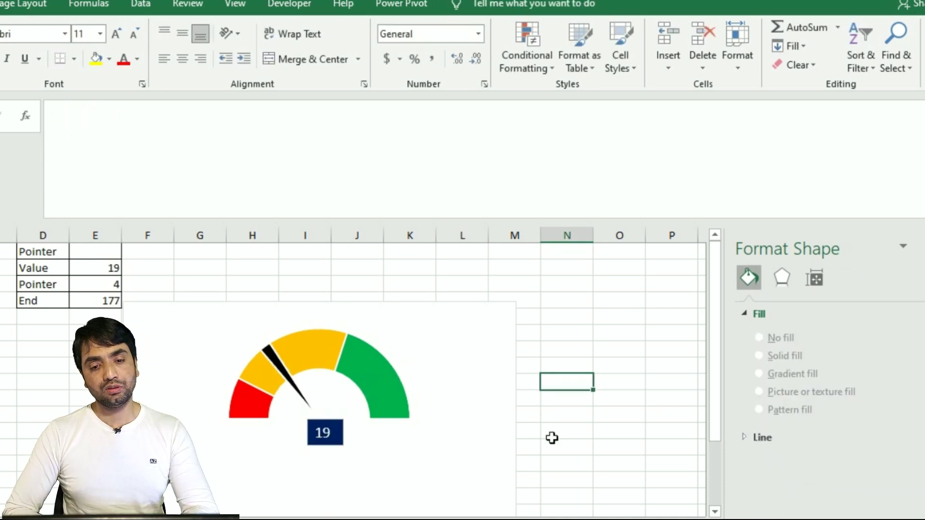
key("F9")
key("F9")
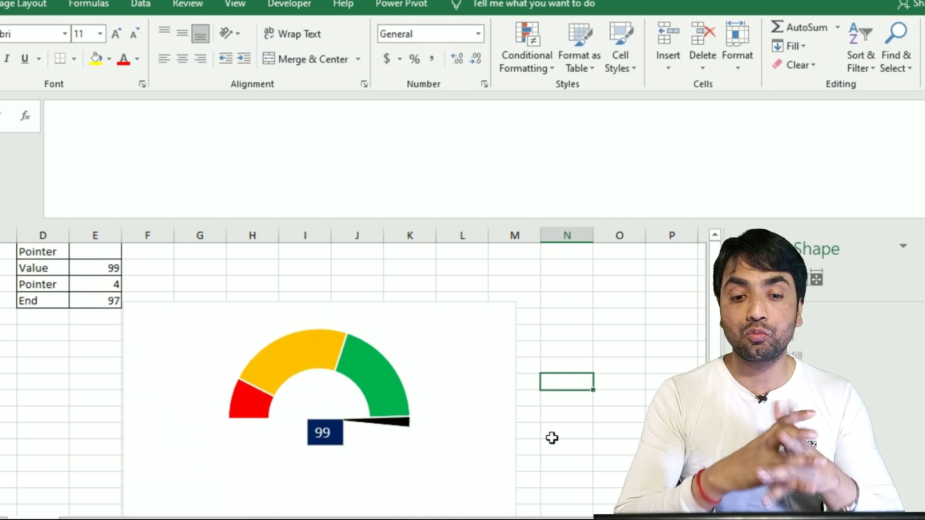
key("F9")
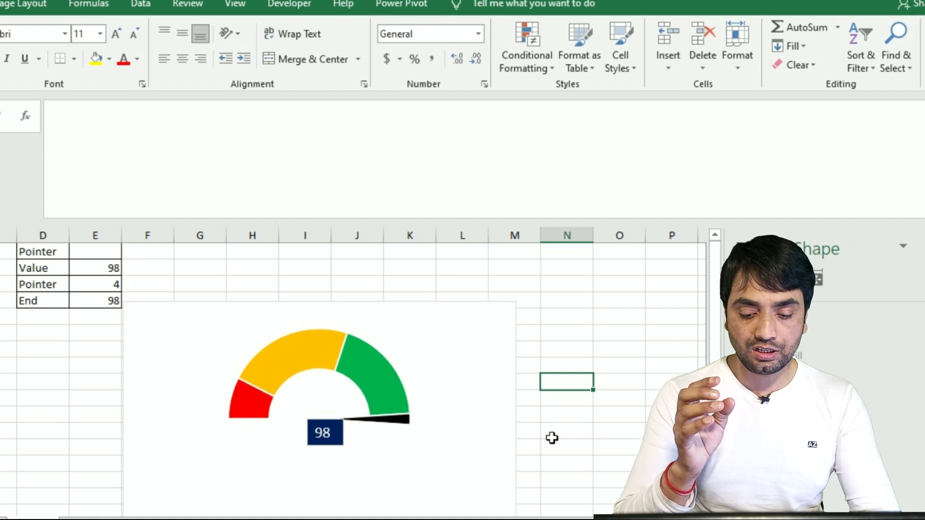
key("F9")
key("F9")
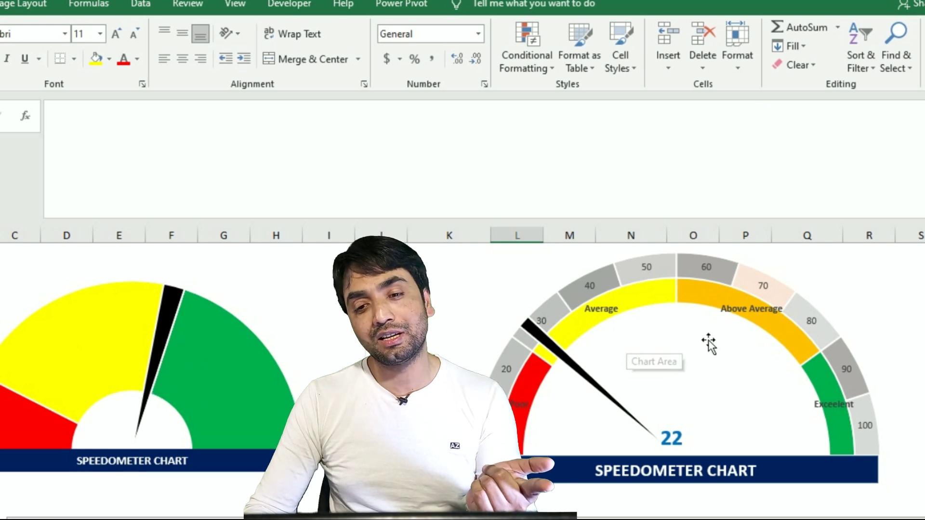
Step: Examine the Performance Level, Amount Level and Pointer tables behind the sample speedometer, including the Total formula in R5
left_click(381, 356)
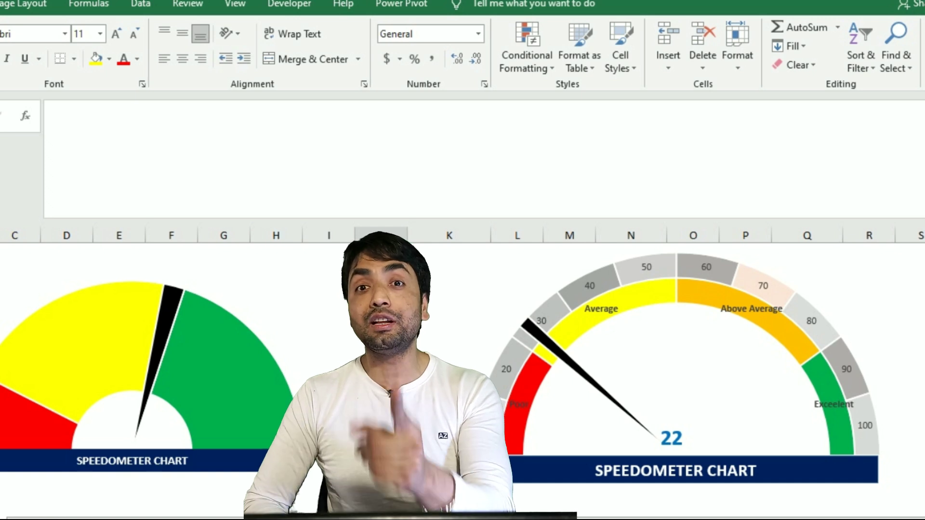
scroll(462, 366, "up", 5)
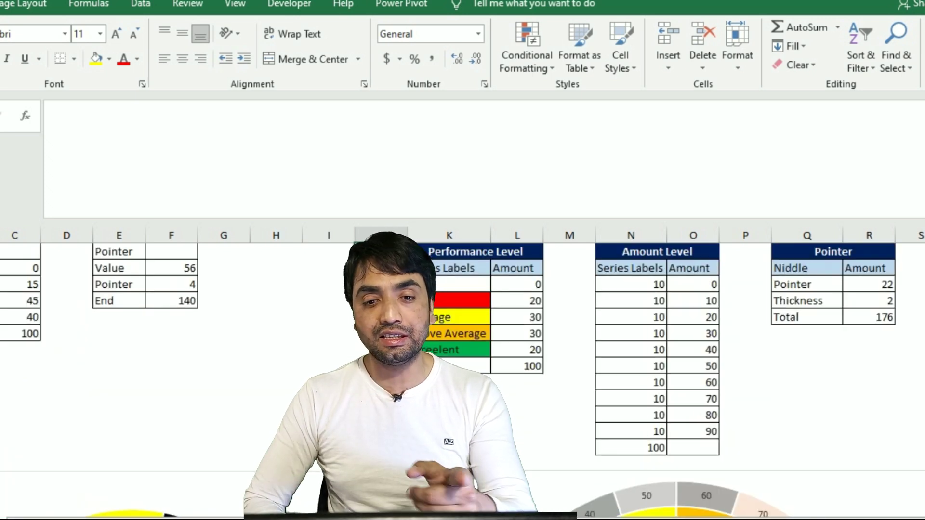
left_click_drag(465, 273, 535, 366)
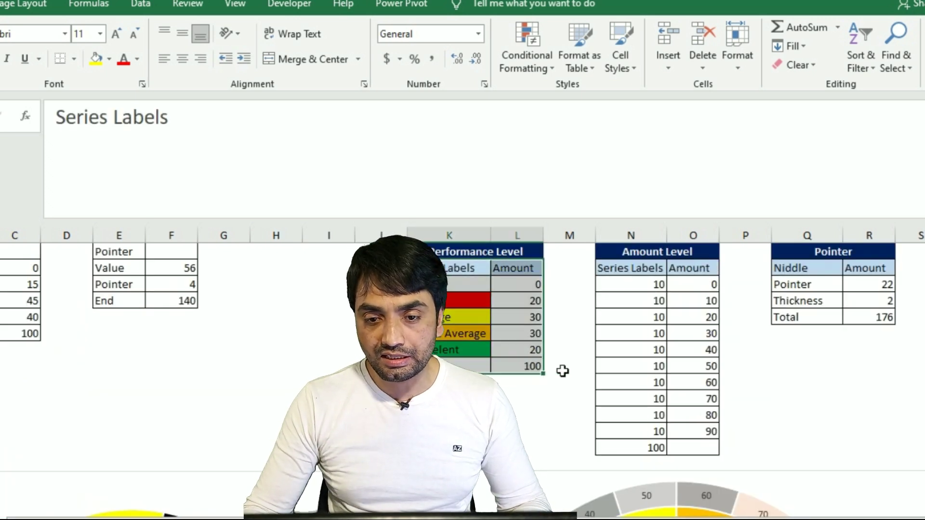
left_click_drag(663, 289, 711, 438)
double_click(884, 316)
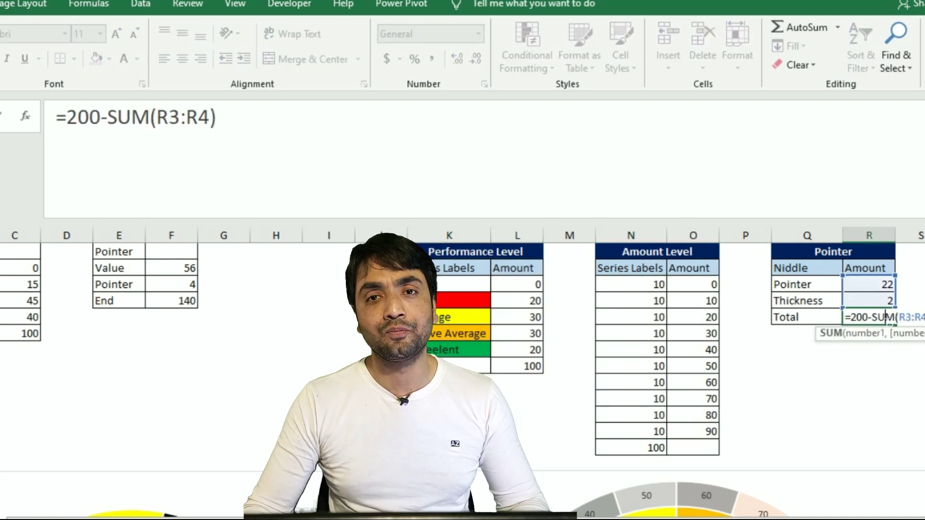
key("Escape")
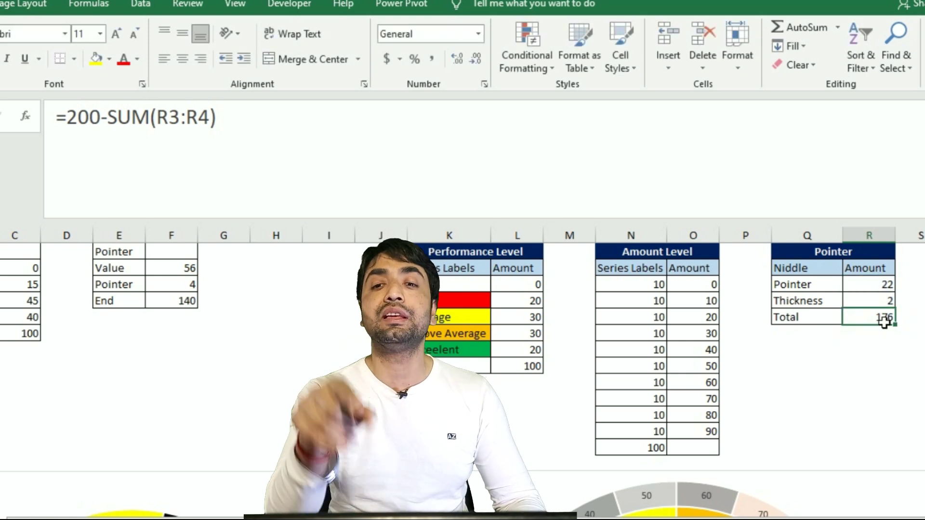
Step: Return from the data tables to the sample speedometer charts below and look them over
key("Down")
key("Down")
key("Down")
key("Down")
key("Down")
key("Down")
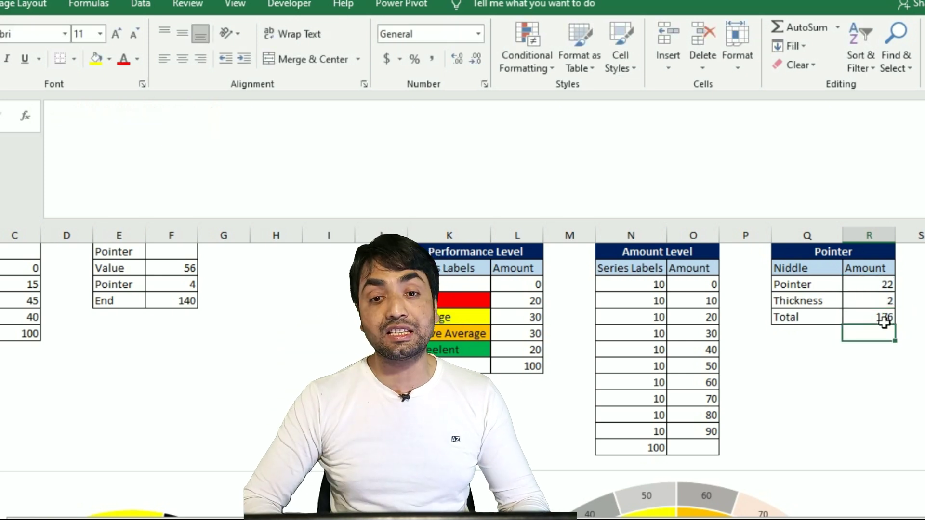
scroll(883, 323, "down", 4)
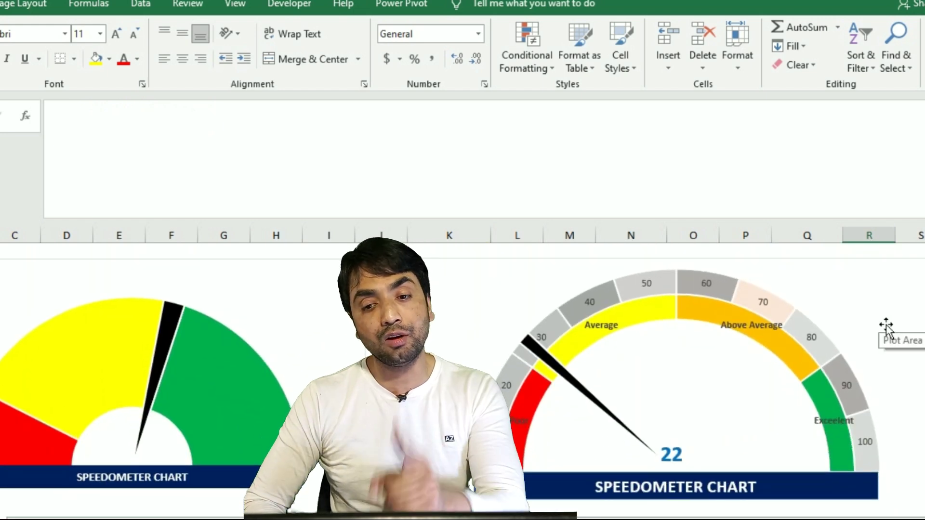